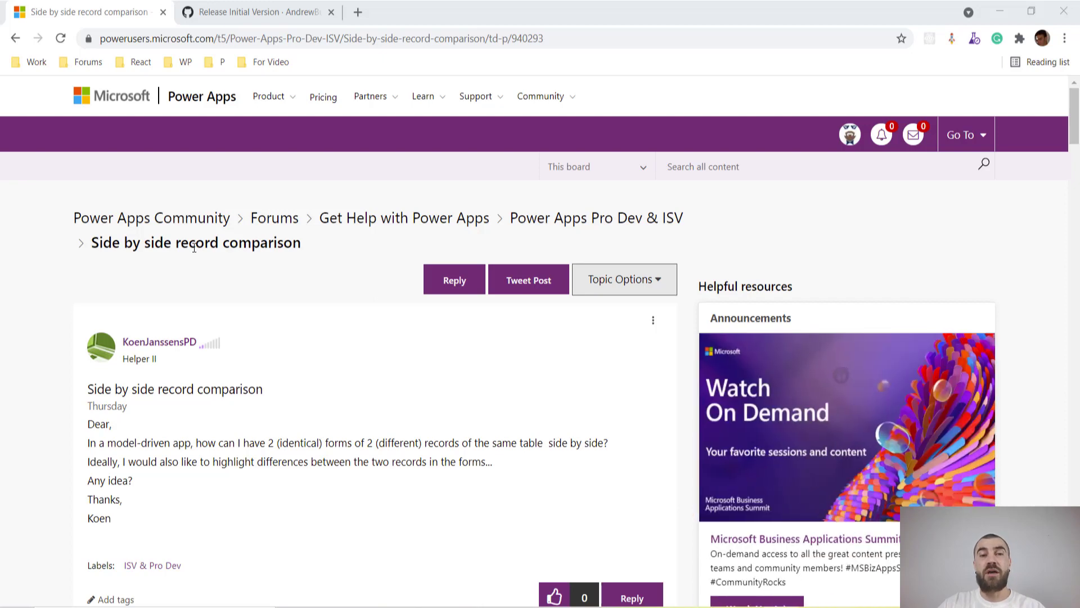
Download SidebySideComparisonReport_1_0_0_0_managed.zip from the Initial Version release assets
scroll(195, 247, "down", 1)
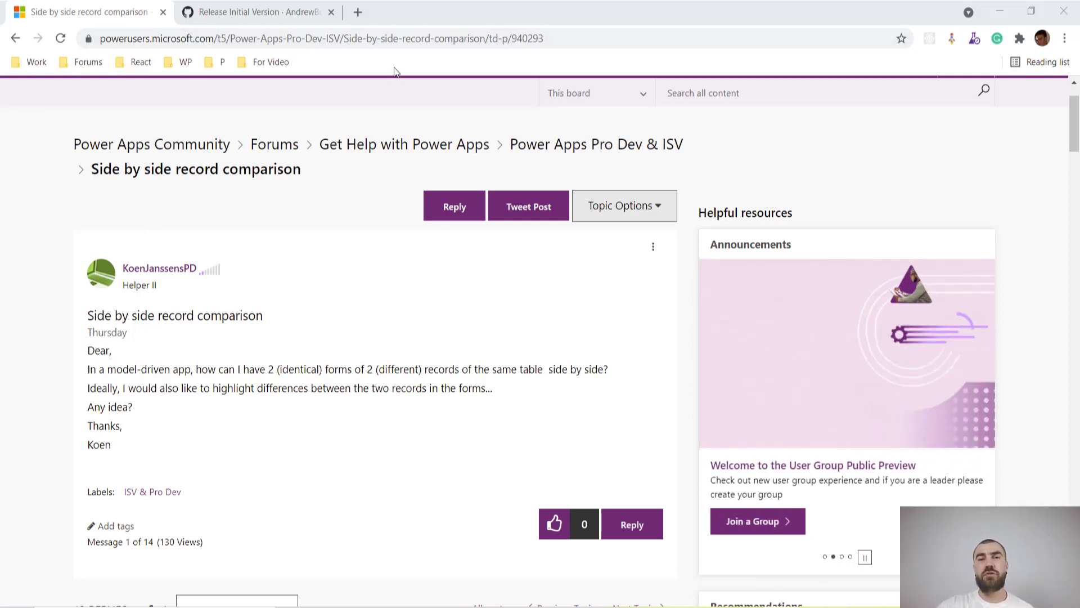
left_click(270, 11)
scroll(321, 145, "up", 3)
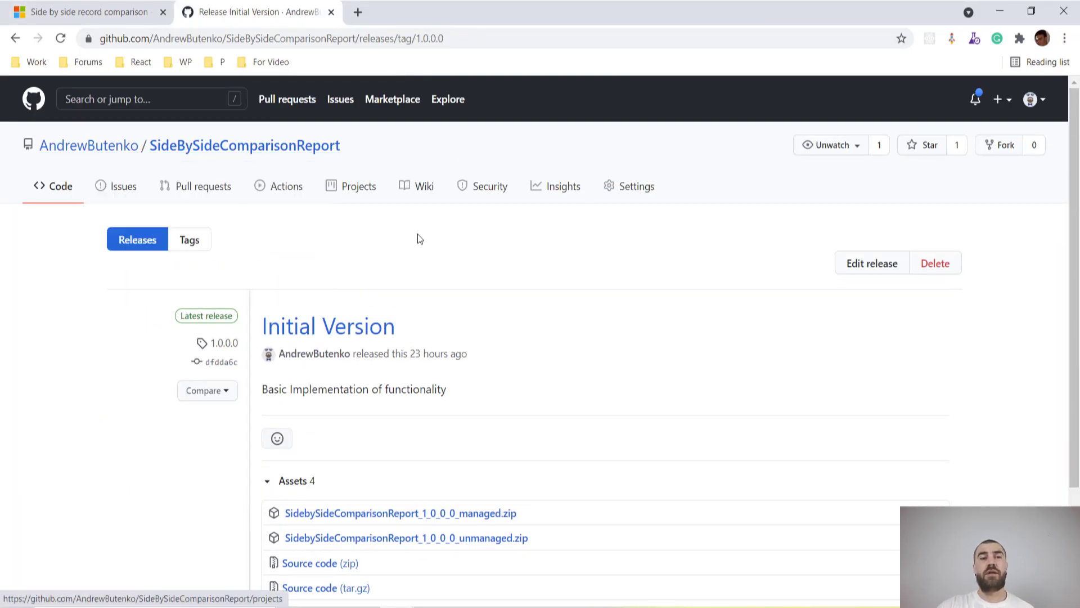
scroll(417, 237, "down", 3)
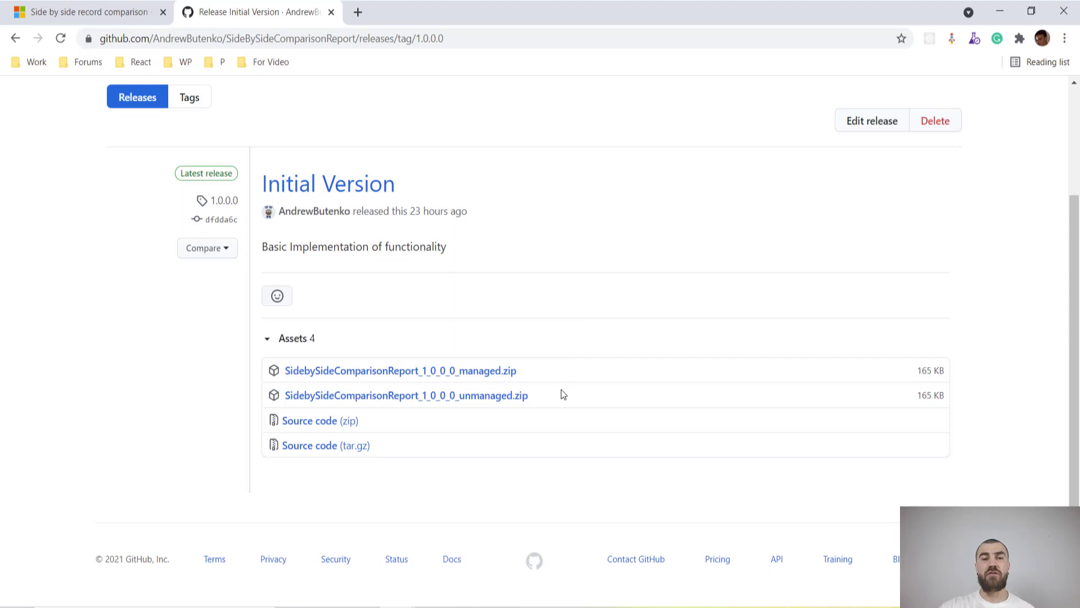
left_click(488, 371)
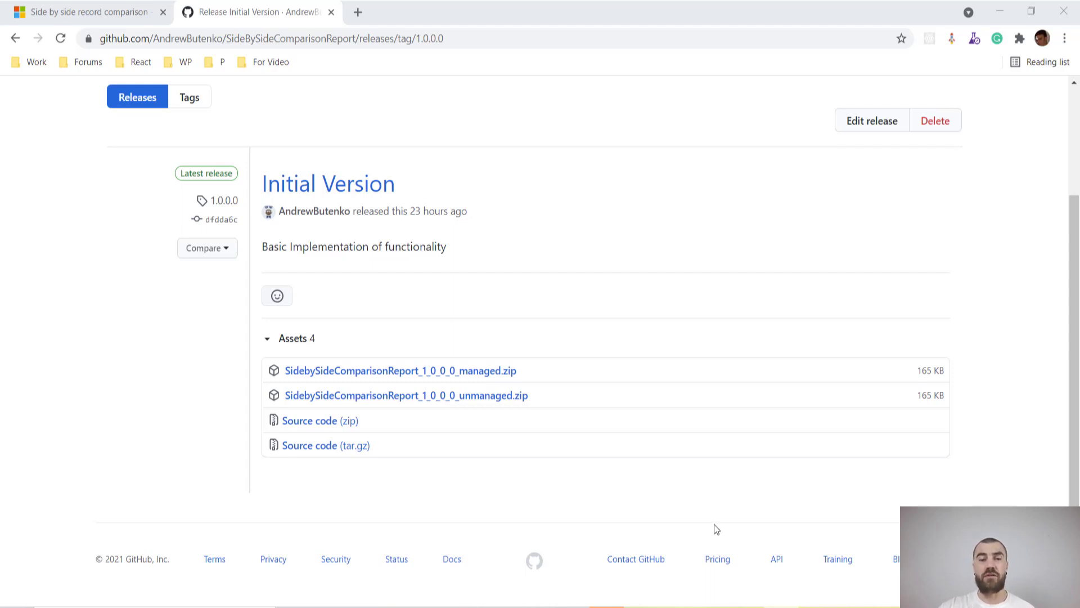
mouse_move(396, 606)
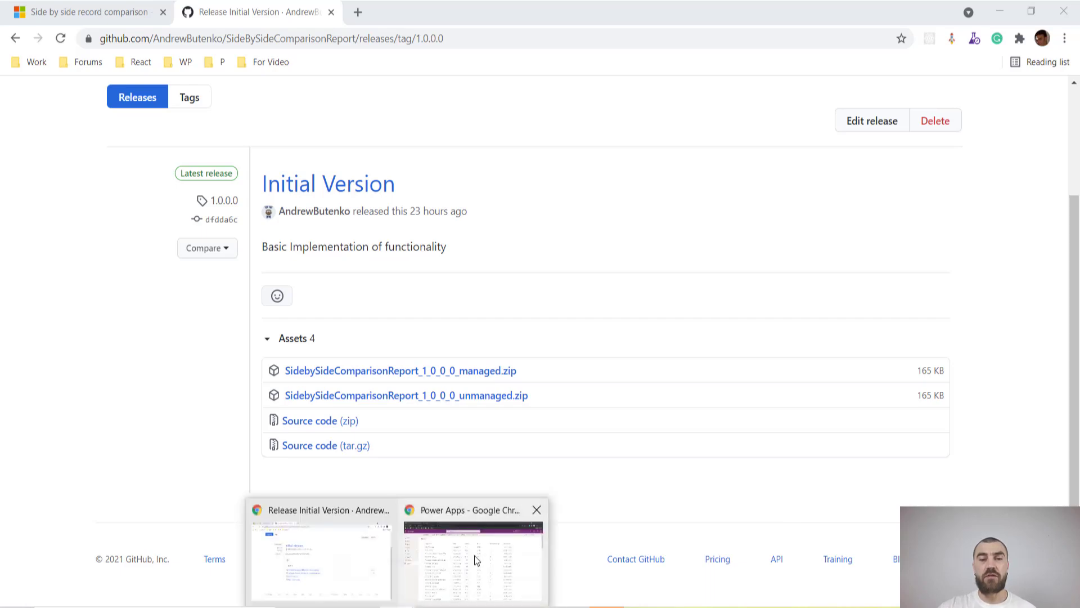
Maximize Power Apps, start a solution import and browse to the Downloads folder
left_click_drag(1079, 3, 541, 124)
double_click(664, 112)
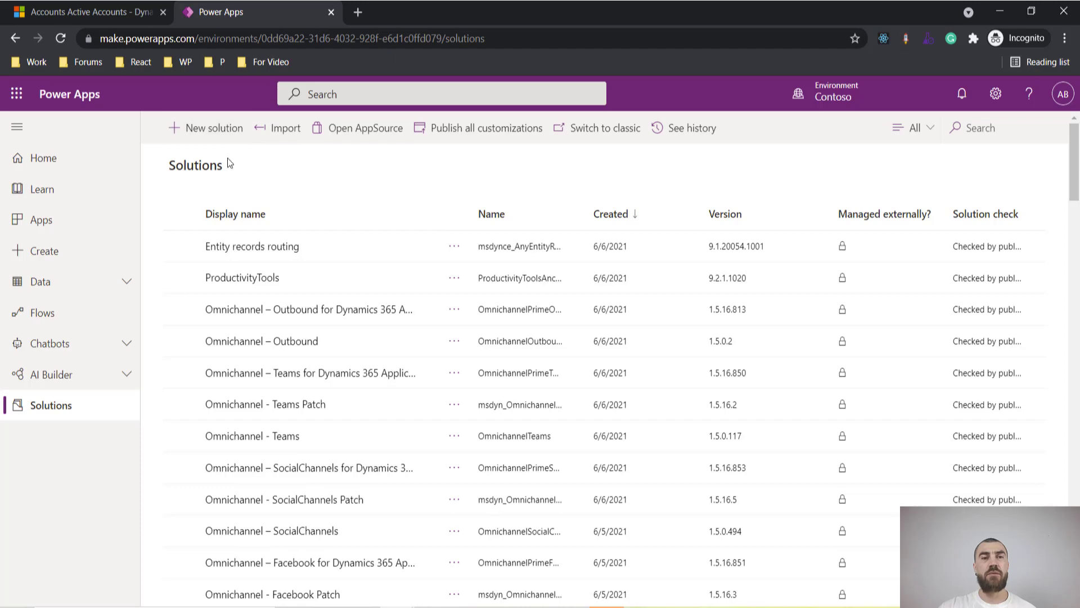
left_click(279, 126)
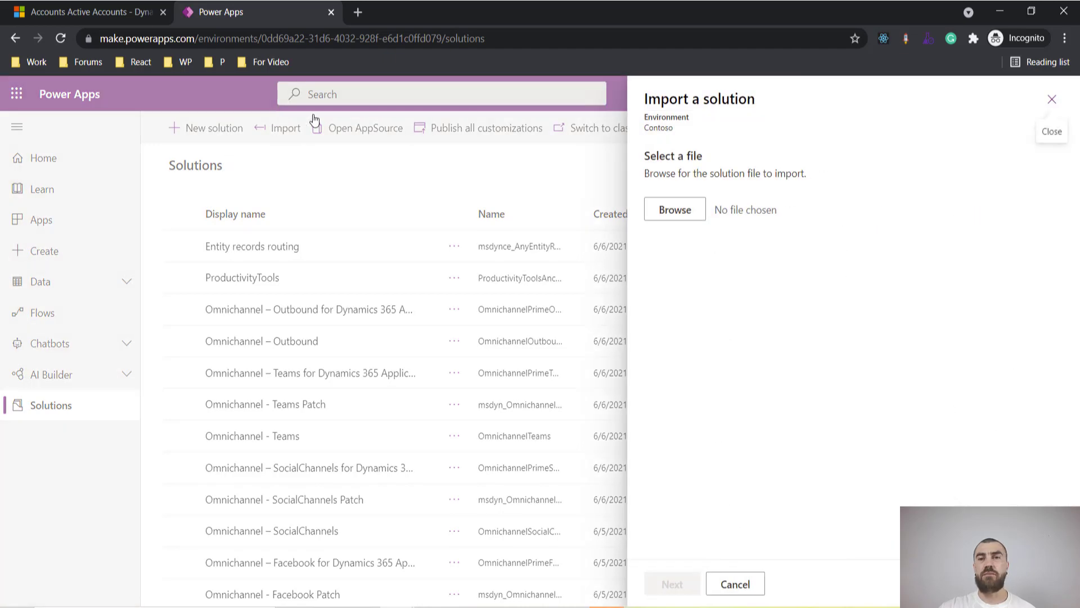
left_click(682, 211)
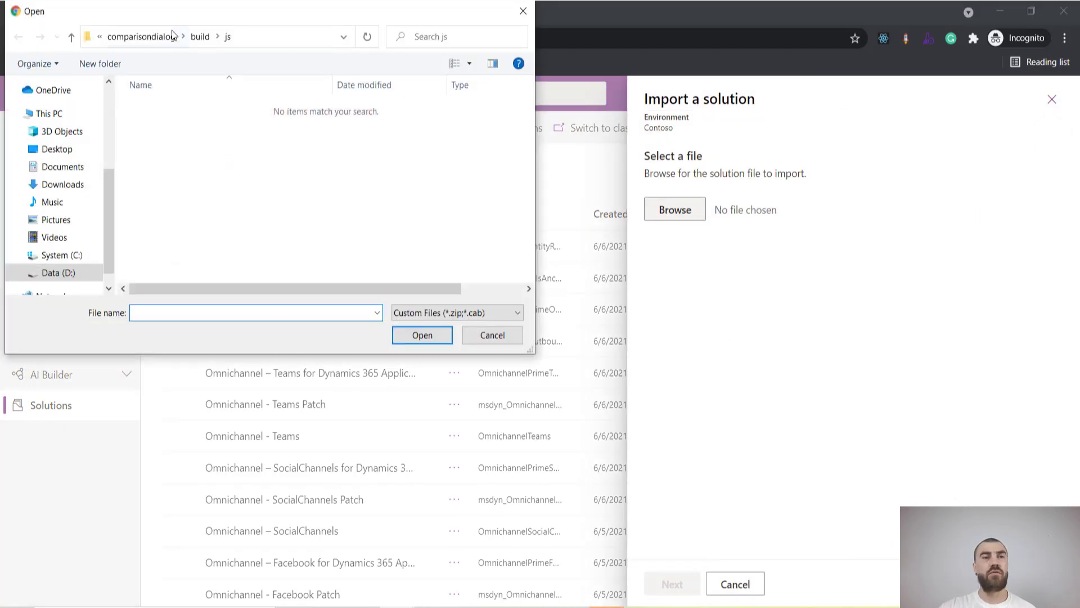
left_click_drag(377, 121, 380, 123)
scroll(270, 253, "up", 4)
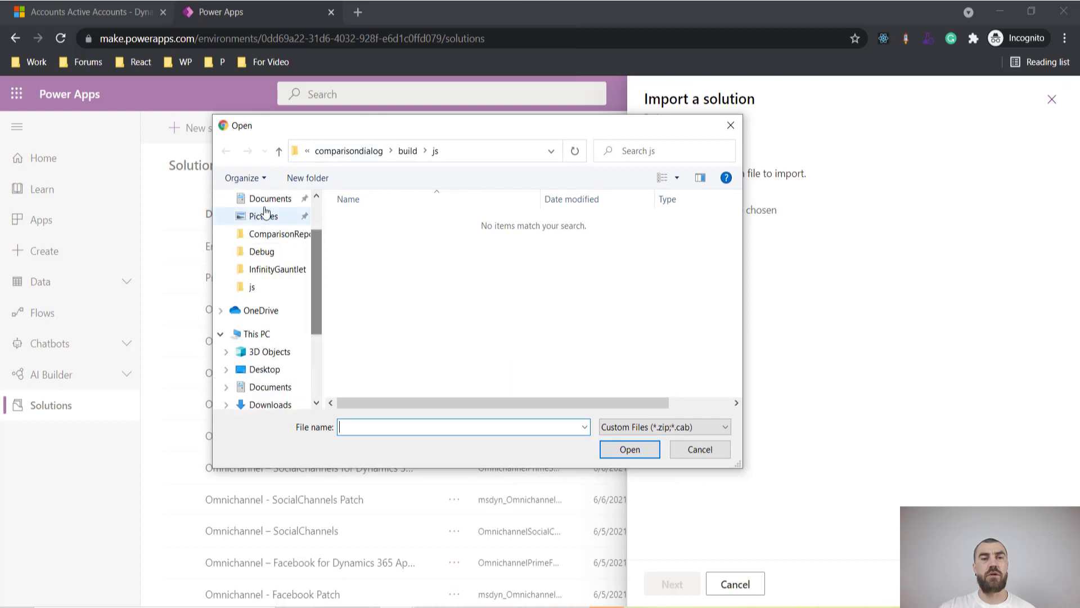
left_click(284, 247)
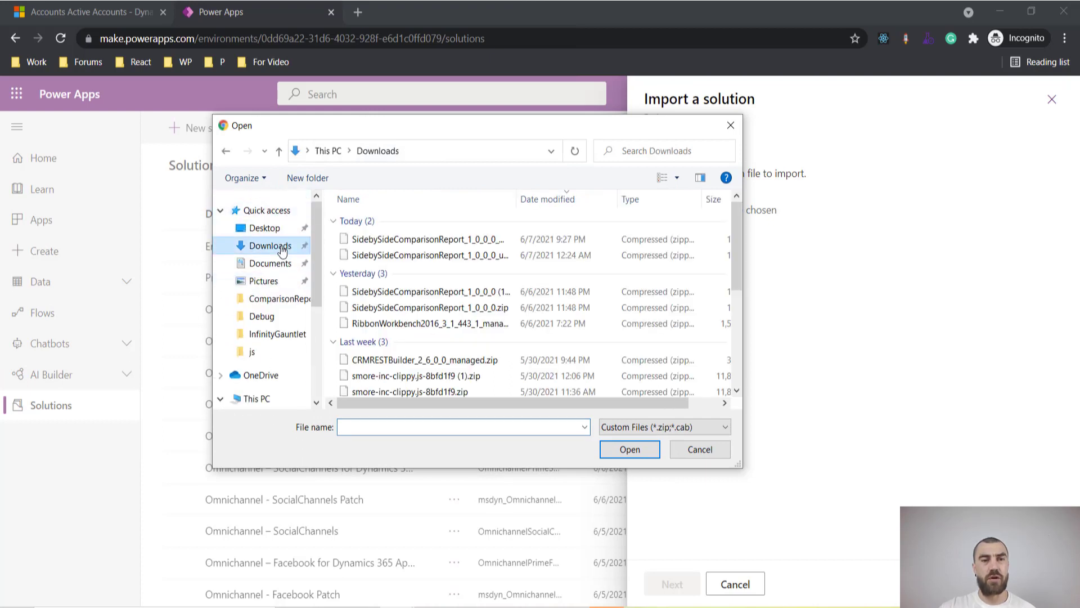
Choose SidebySideComparisonReport_1_0_0_0_managed.zip and import it
double_click(515, 198)
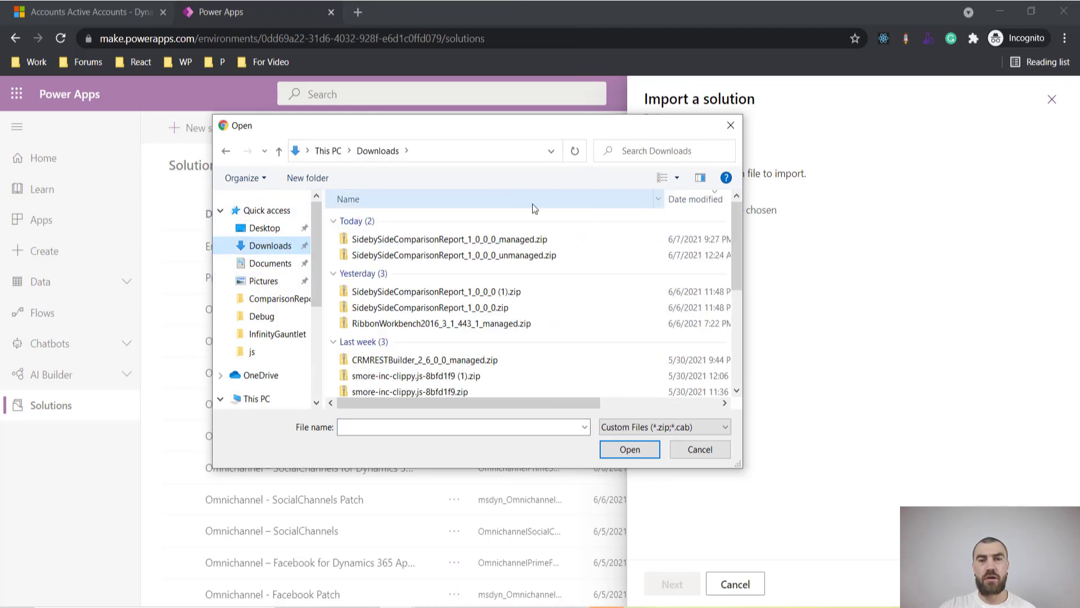
left_click(513, 243)
left_click(629, 449)
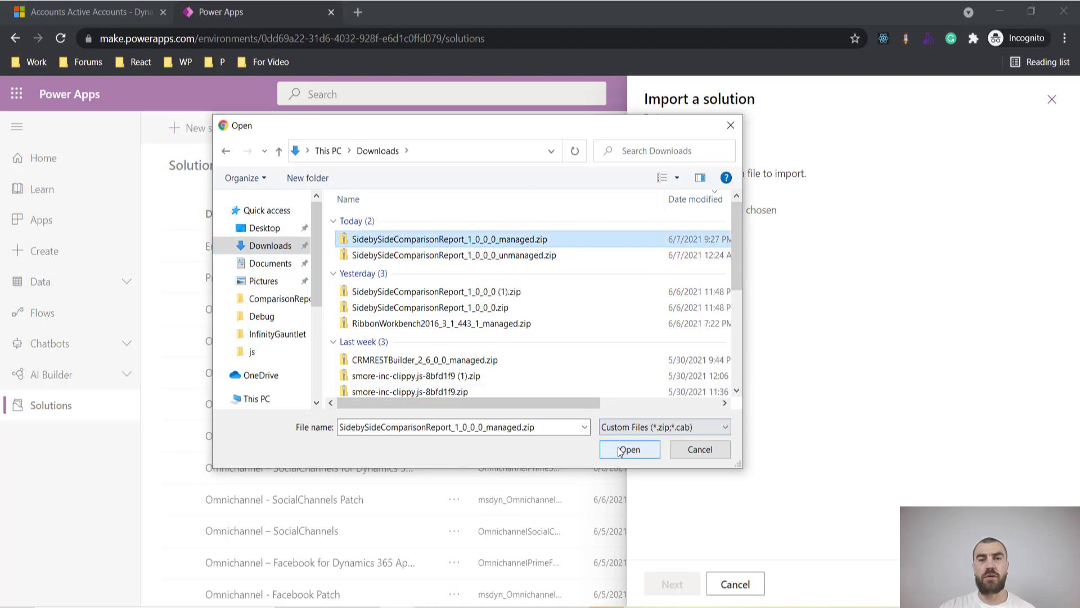
left_click(685, 585)
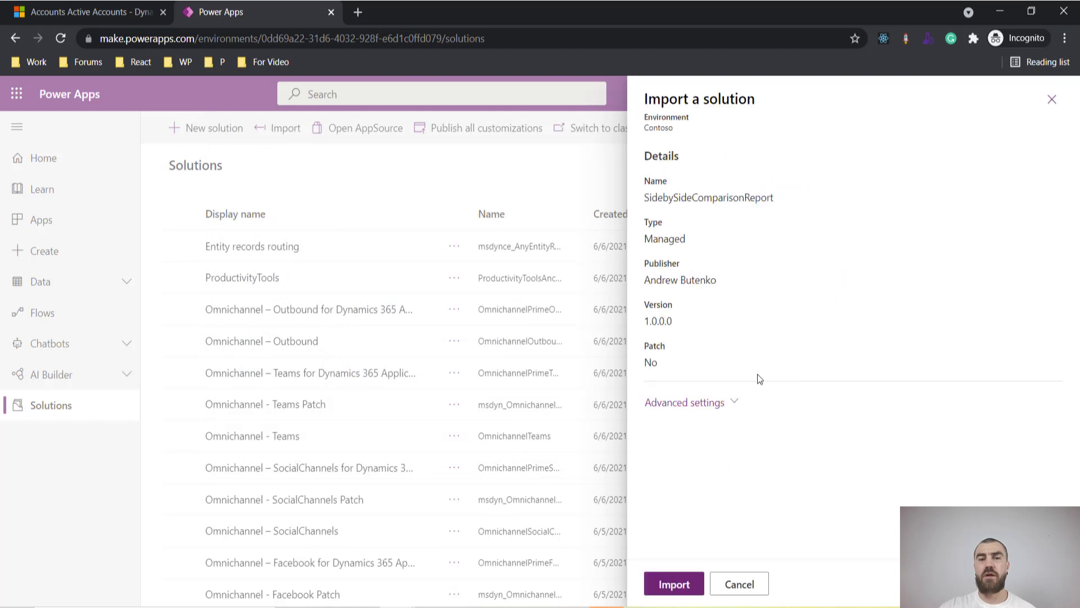
left_click(674, 584)
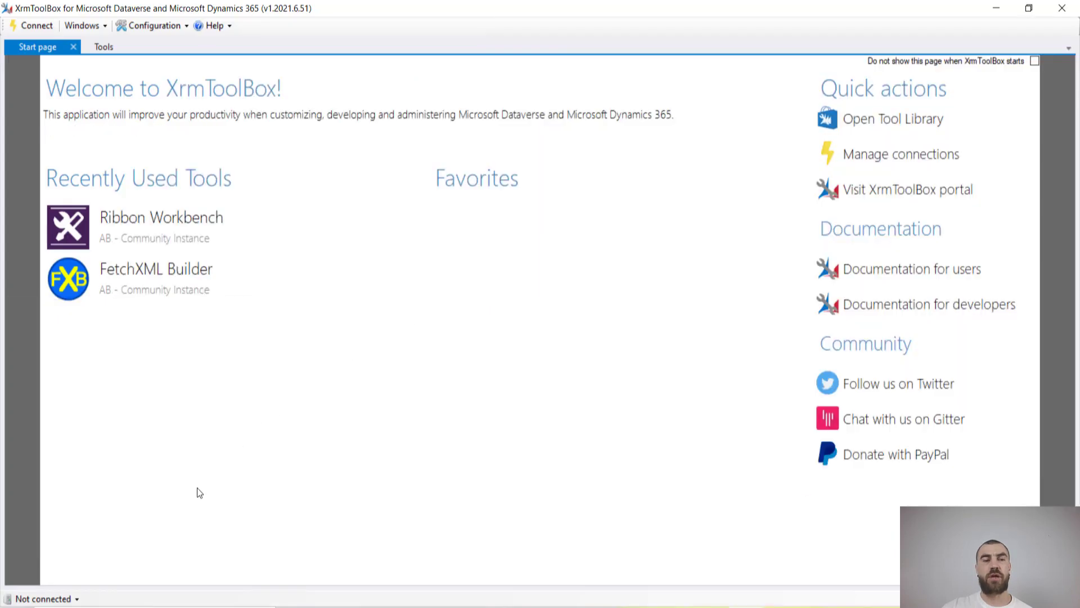
Create a Microsoft Login Control connection named Side by Side, signing in with the account's e-mail and password
left_click(61, 599)
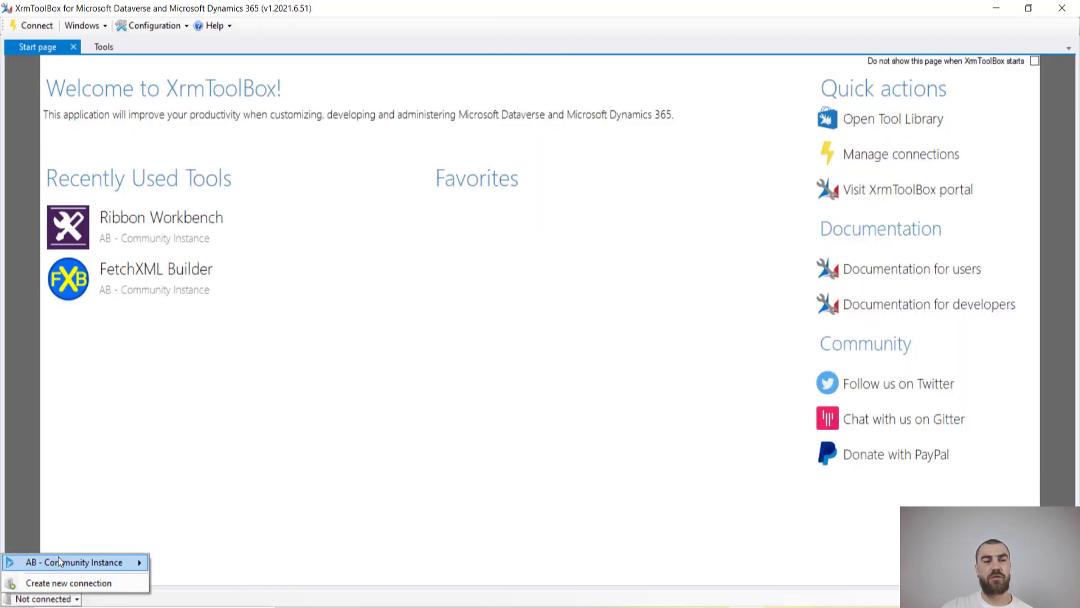
left_click(58, 587)
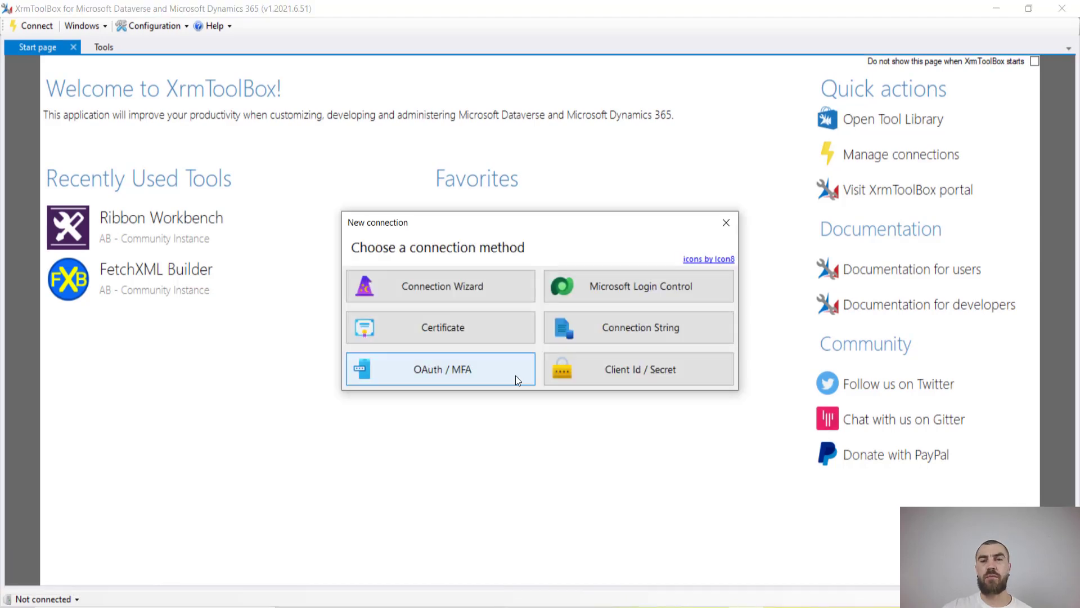
left_click(639, 285)
left_click(701, 356)
left_click(405, 203)
left_click(429, 374)
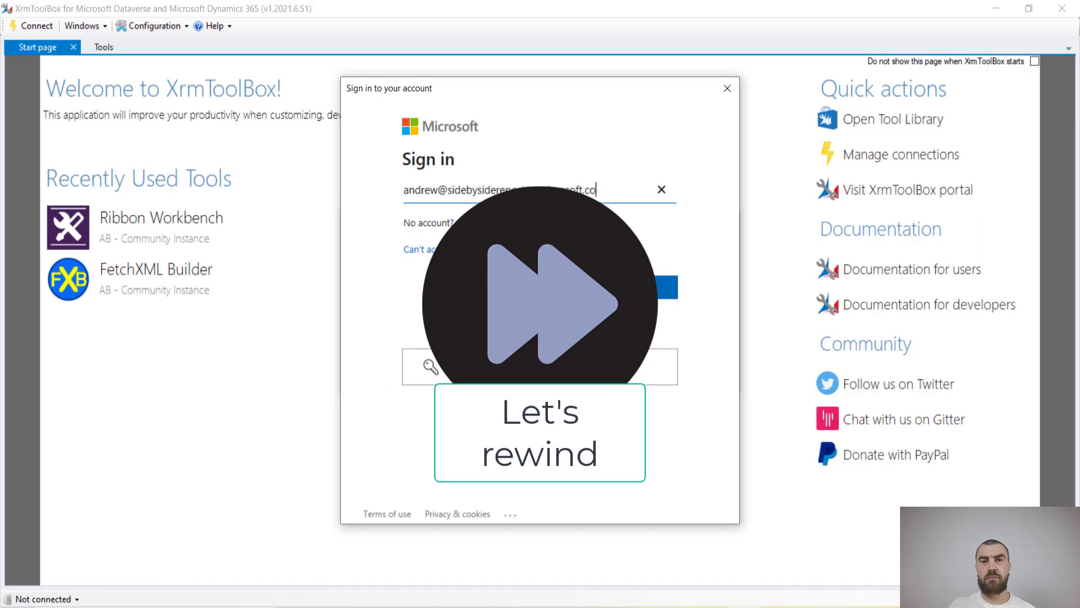
key("Return")
type("********")
key("Return")
type("Side by Side")
left_click(707, 383)
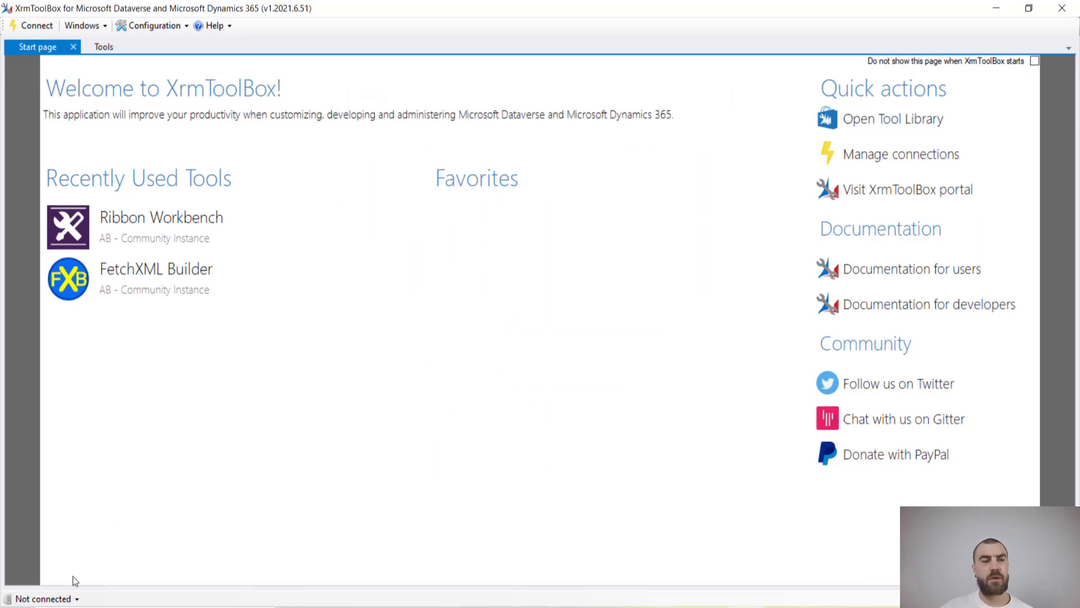
Connect to the Side by Side Report Demo Instance and show the Tools list
left_click(50, 599)
mouse_move(124, 565)
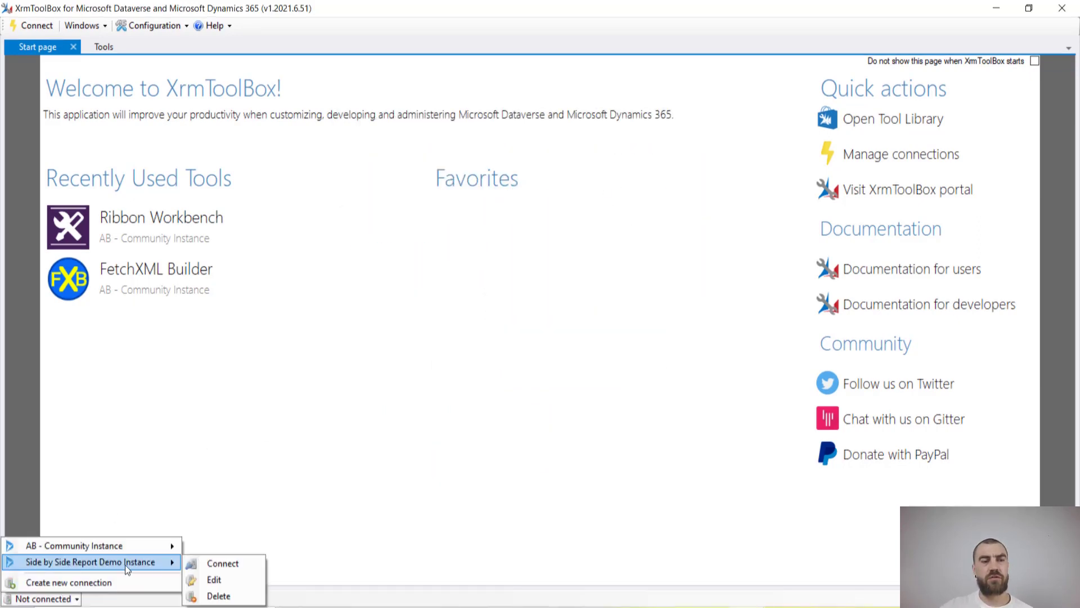
left_click(202, 564)
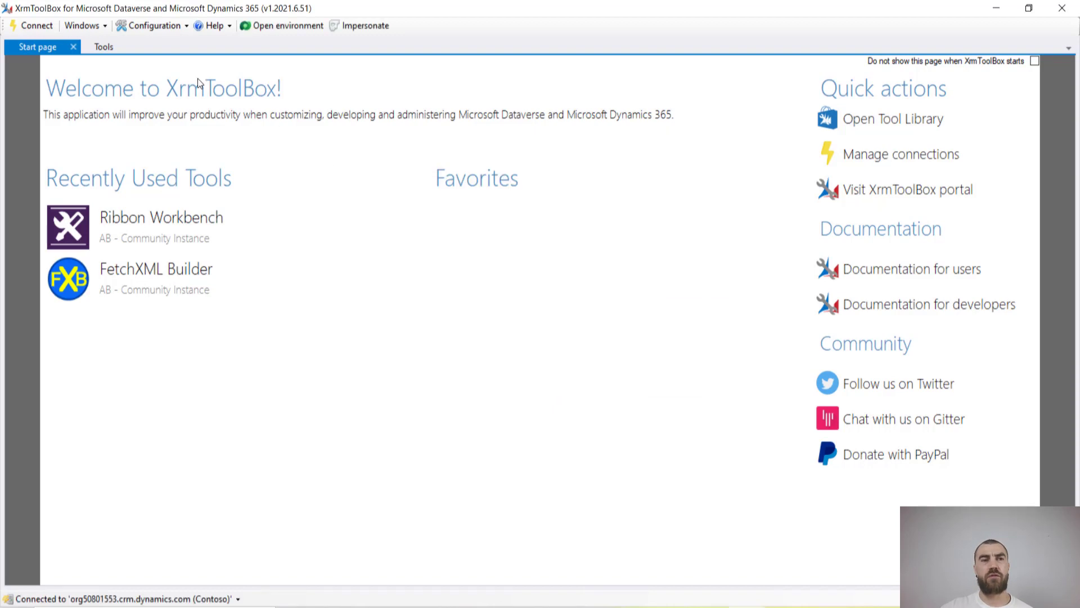
left_click(98, 48)
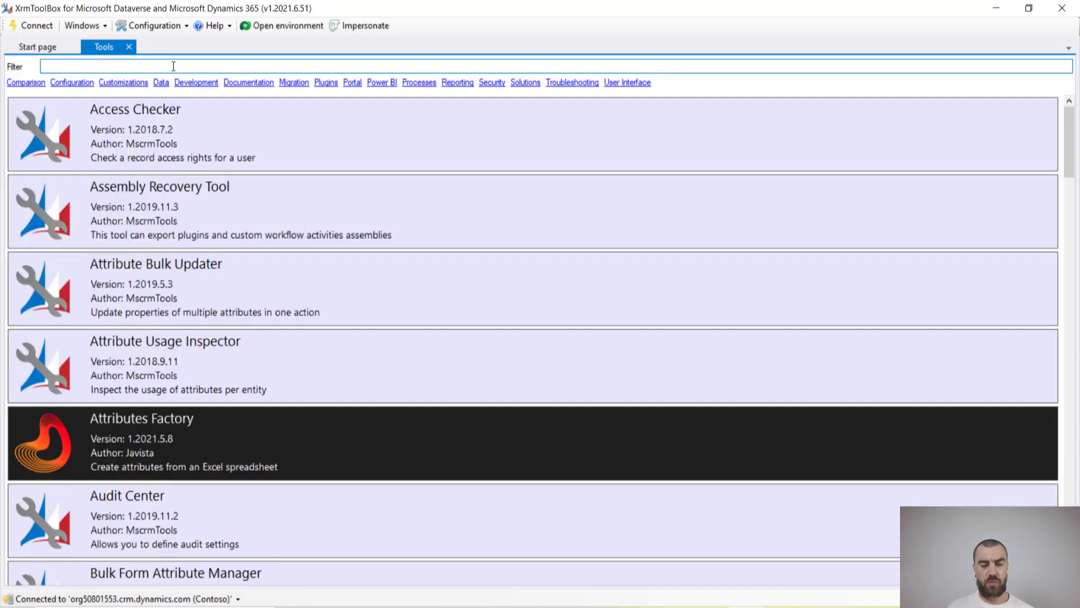
Filter tools by 'ribbon', launch Ribbon Workbench, then return to Power Apps Solutions
type("ribbon")
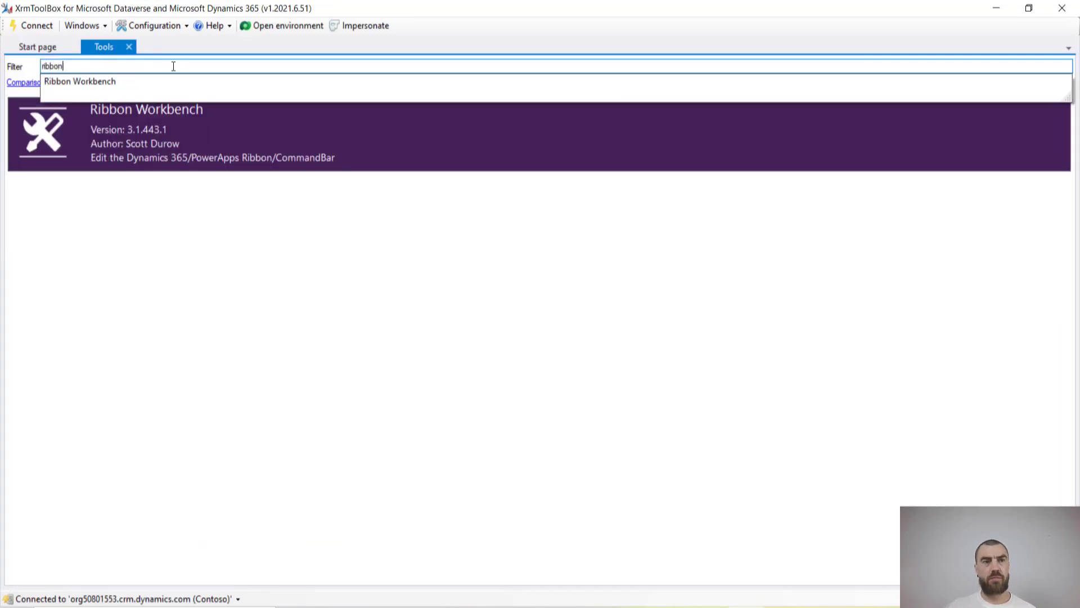
left_click(159, 137)
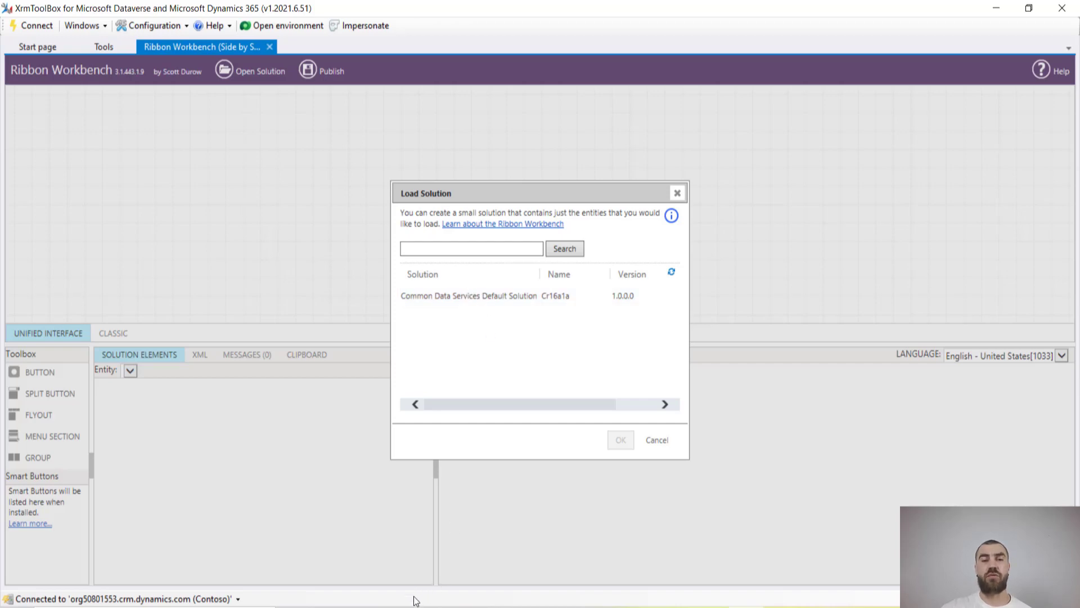
left_click(458, 549)
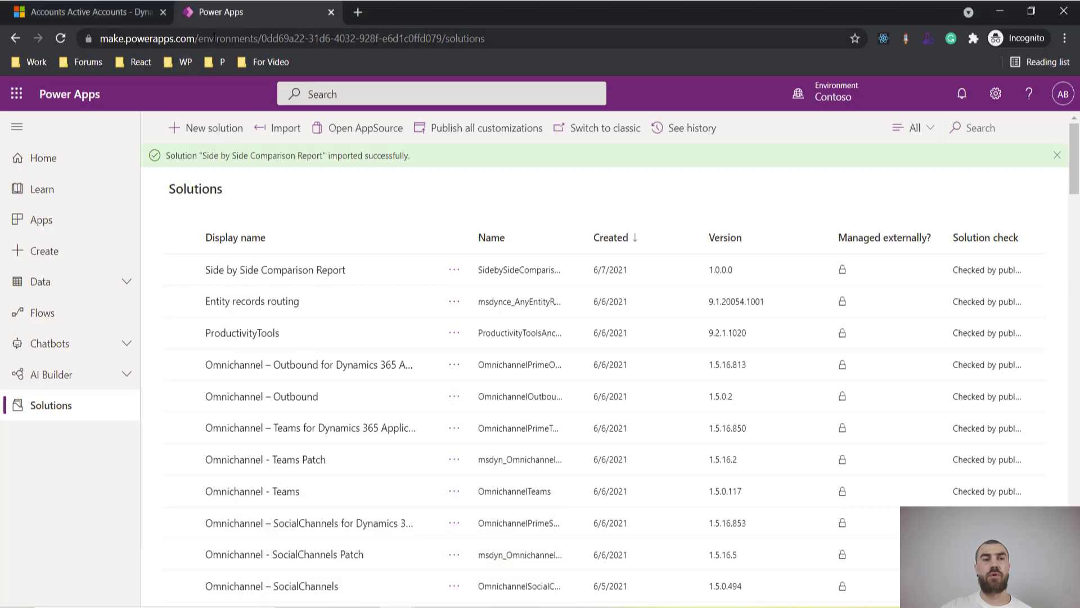
Create solution 'Account Ribbon' with CDS Default Publisher, then refresh the solutions list
left_click(220, 140)
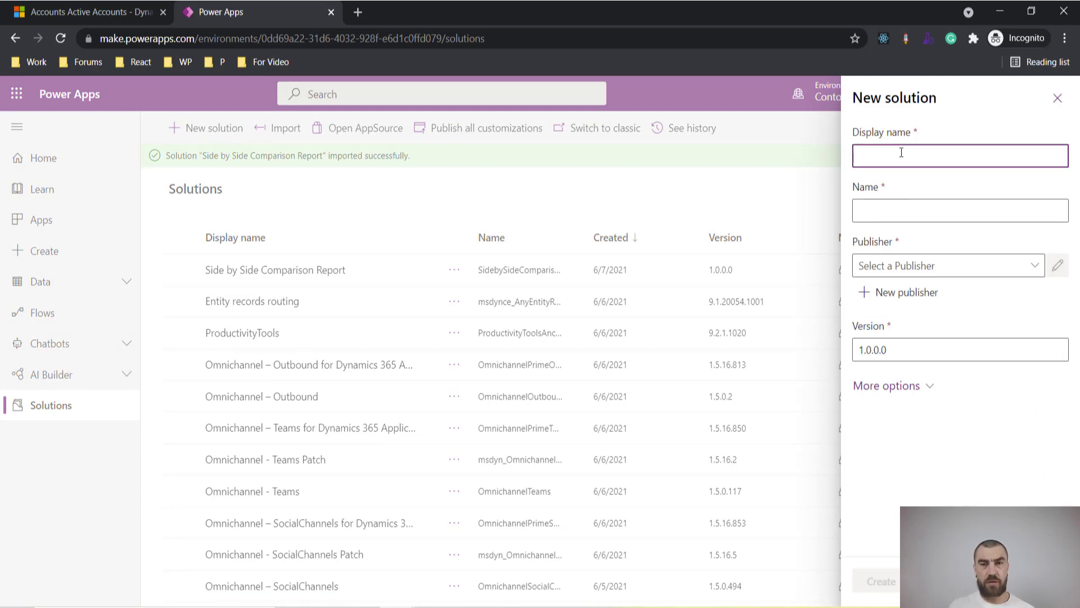
type("Accoun")
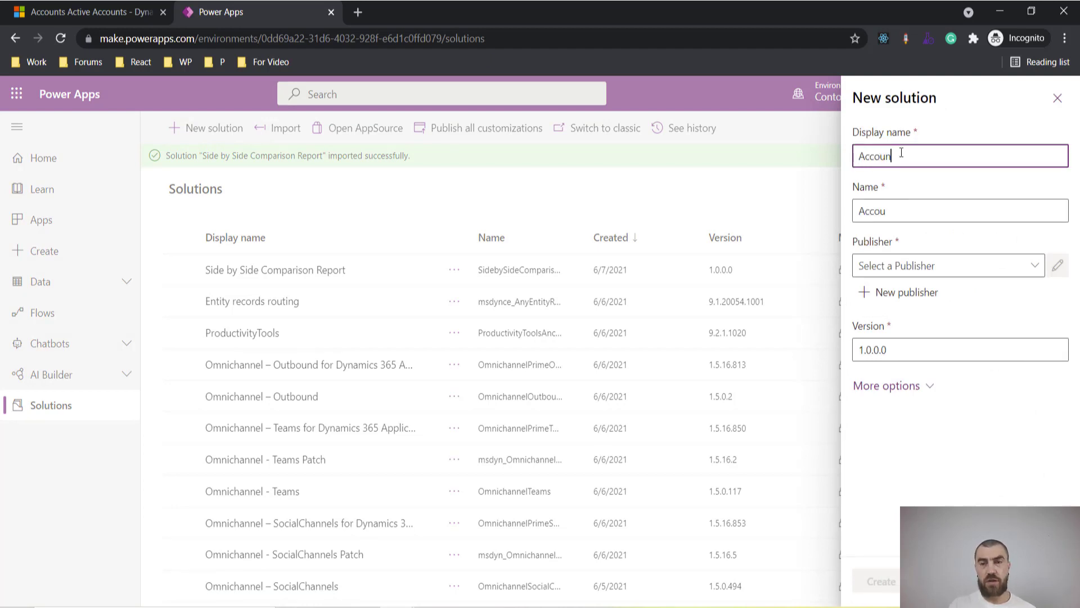
type("t Ribbon")
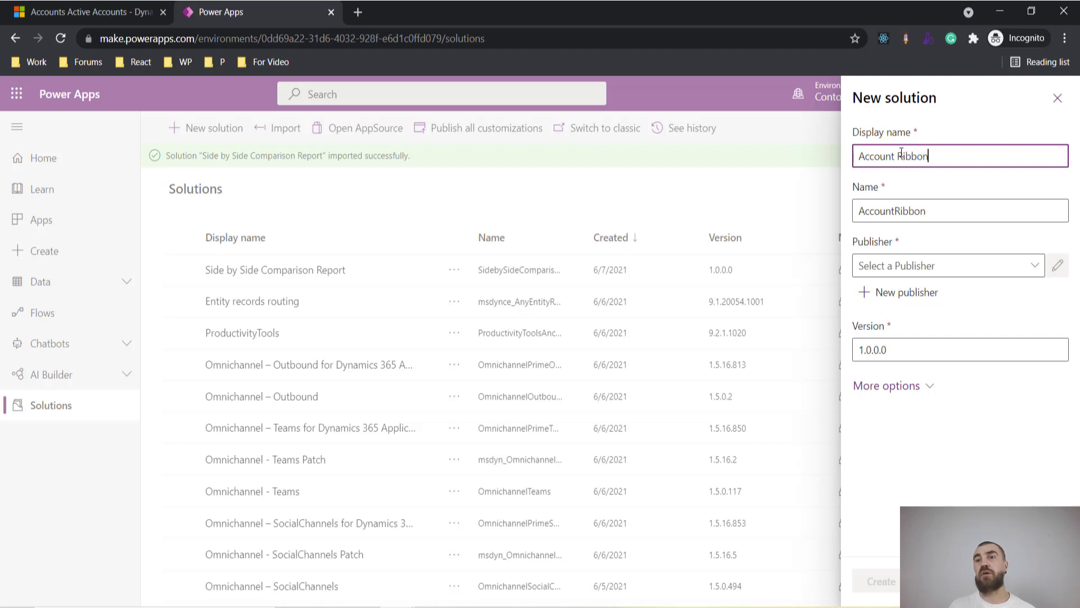
left_click(1035, 270)
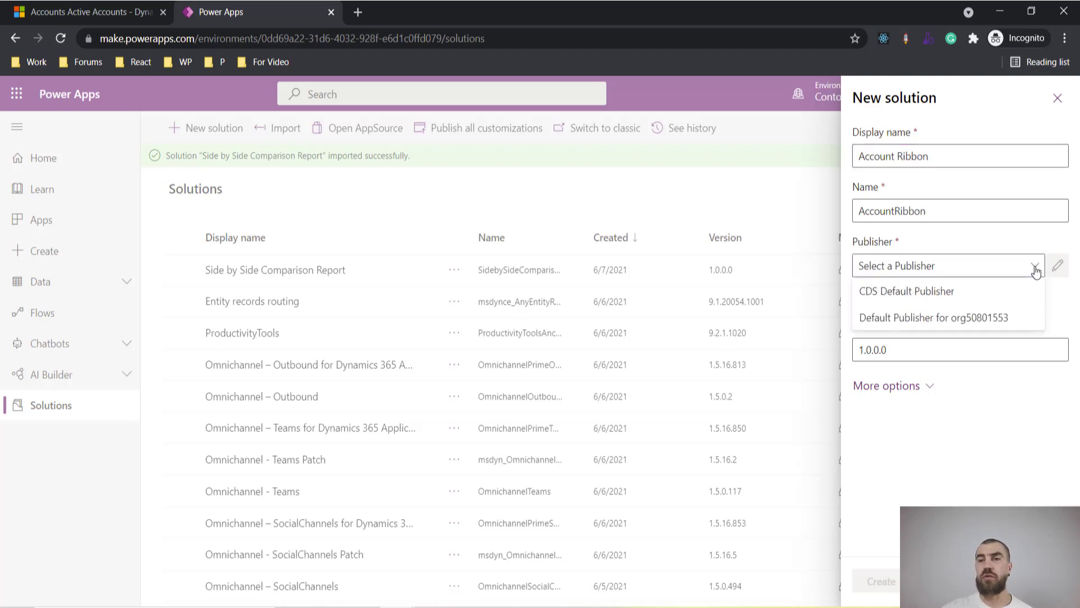
left_click(924, 293)
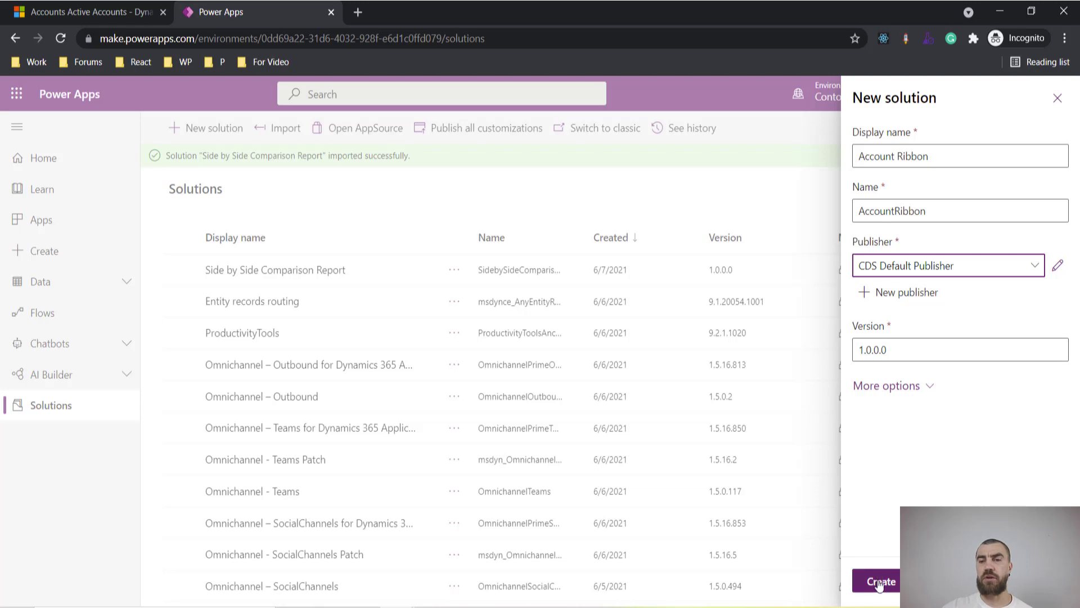
left_click(879, 583)
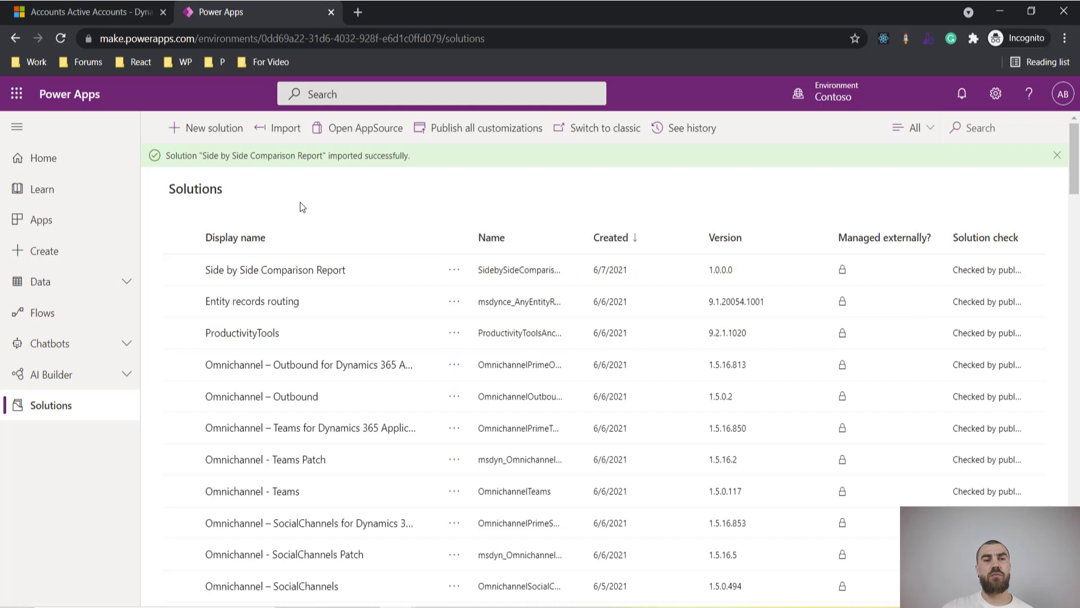
left_click(60, 38)
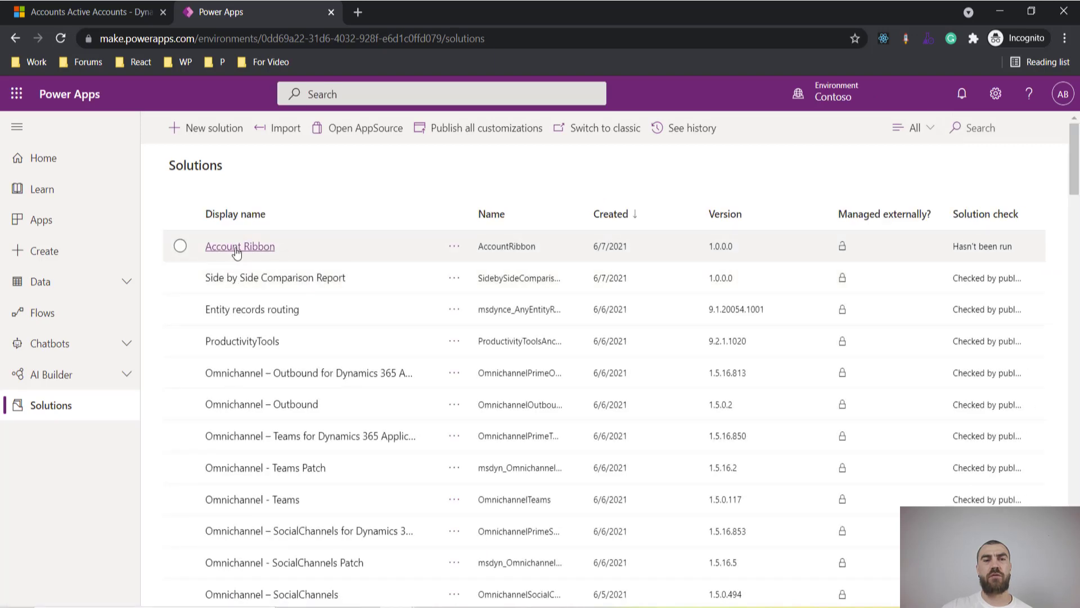
In Account Ribbon, add the existing Account table through Add existing > Table
left_click(244, 248)
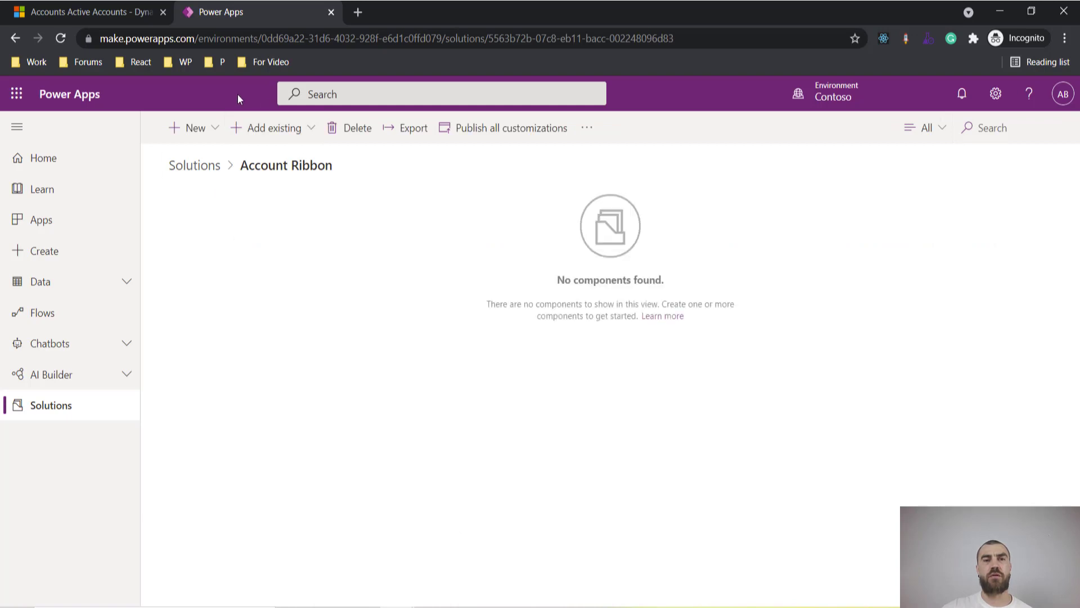
left_click(287, 129)
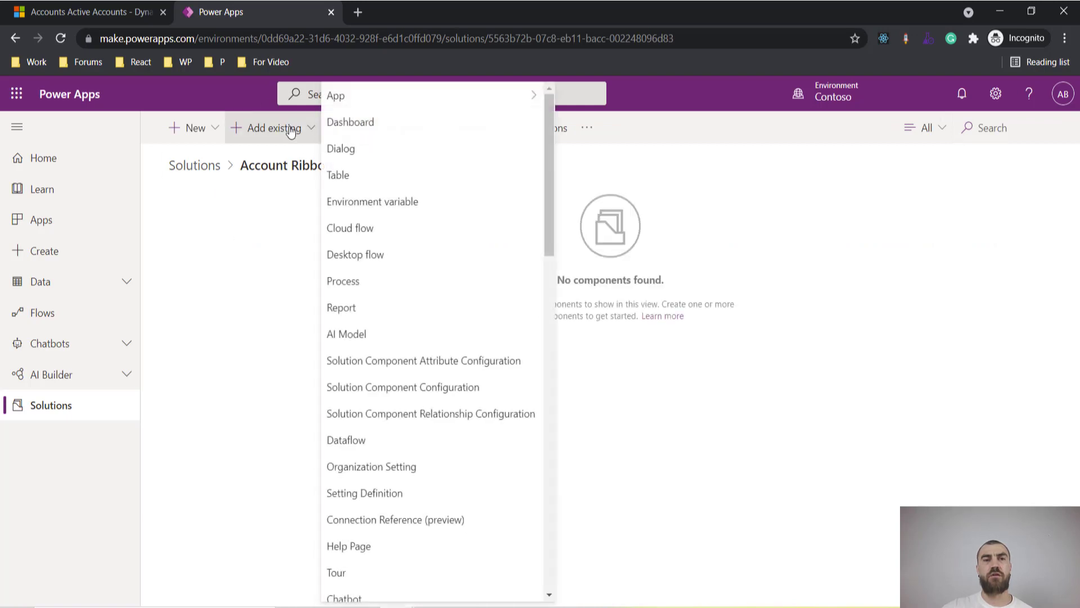
left_click(359, 176)
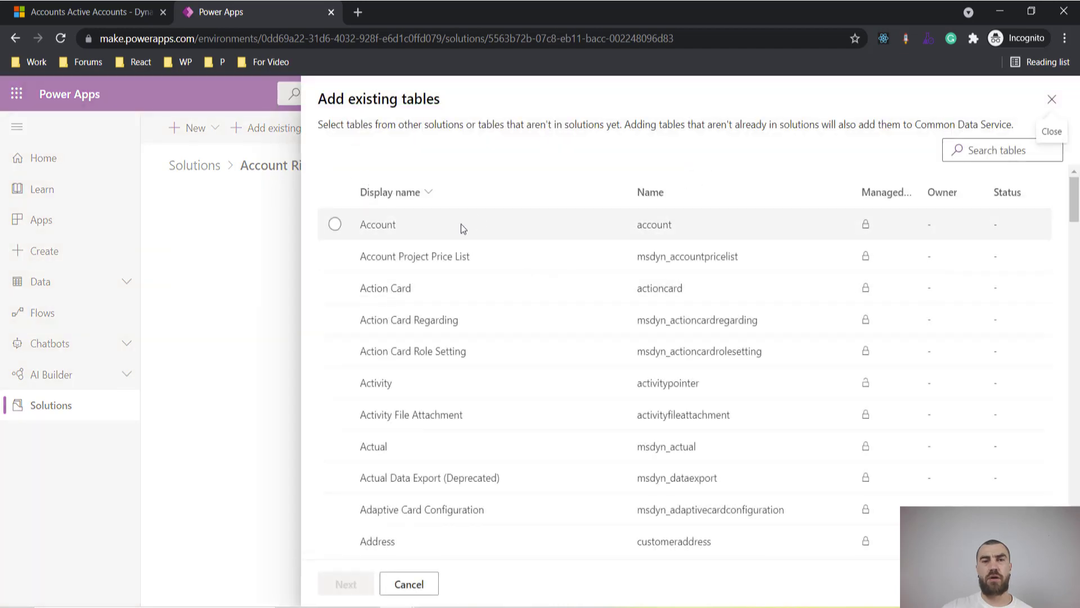
left_click(348, 226)
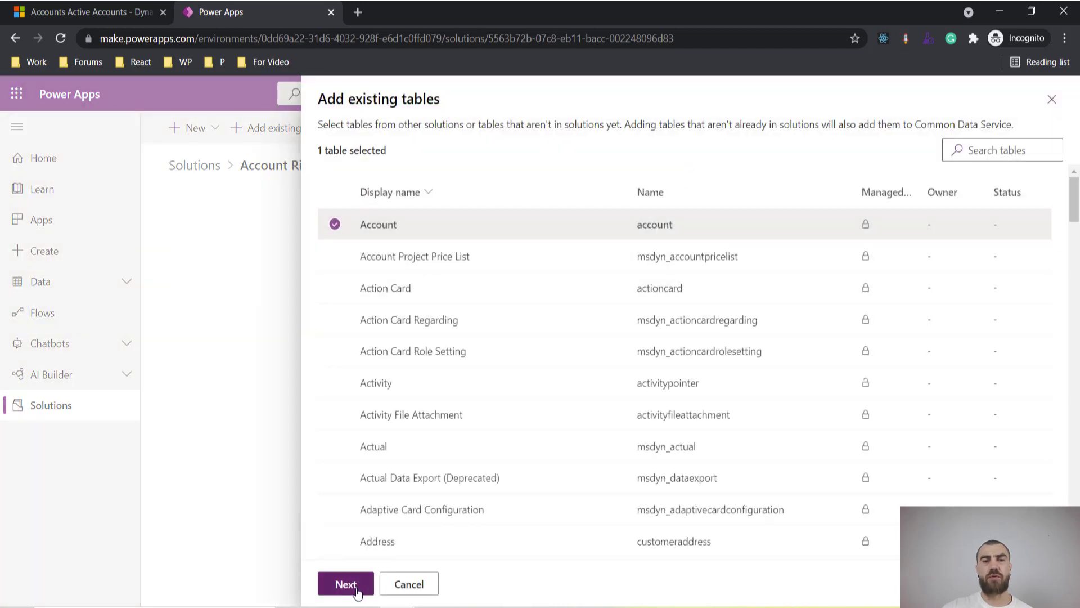
left_click(364, 582)
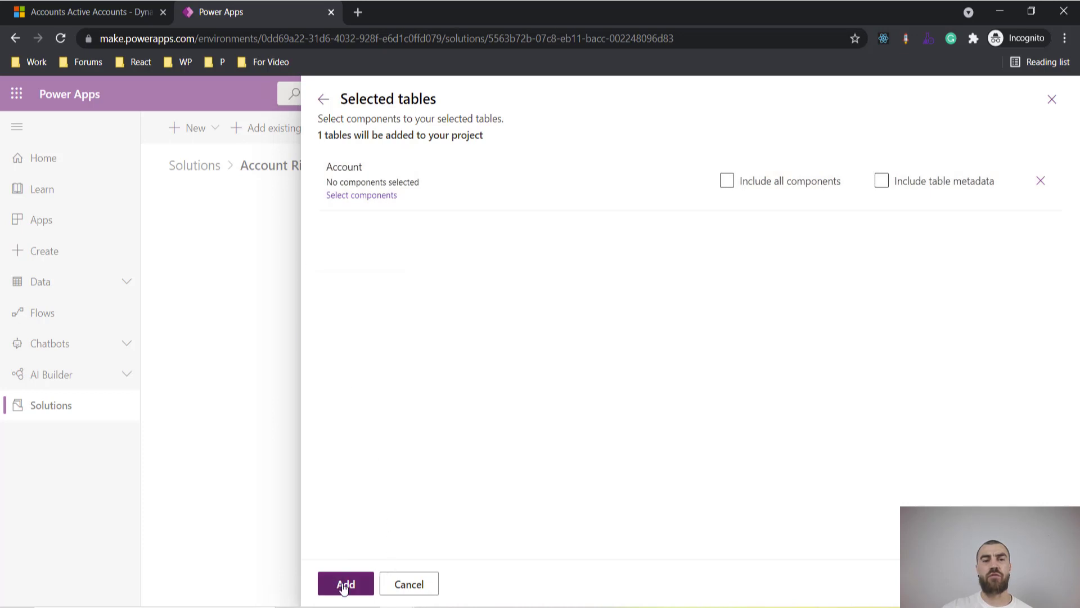
left_click(345, 585)
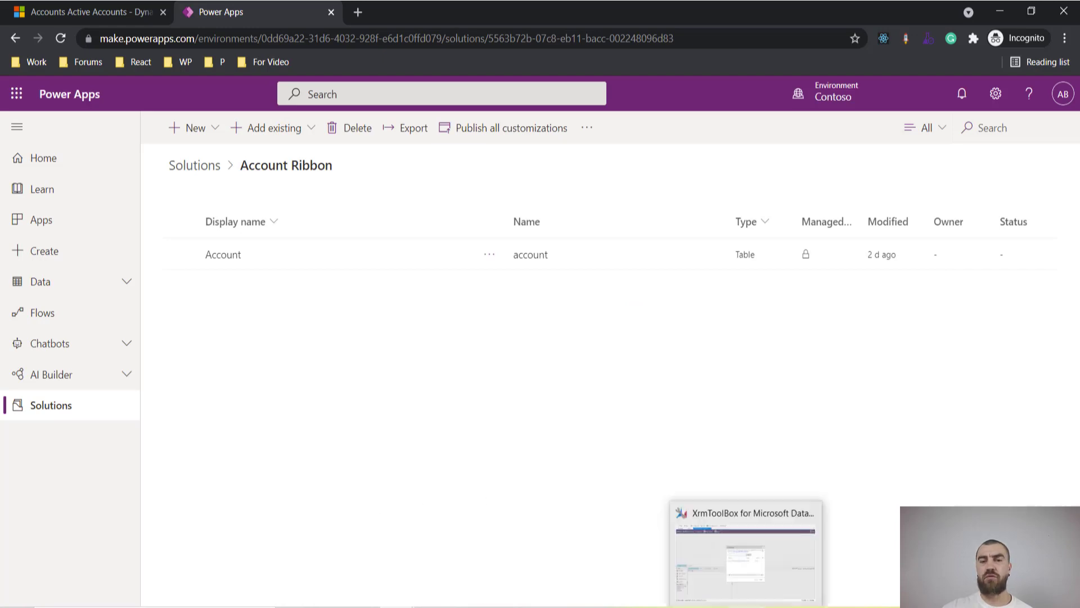
left_click(747, 606)
Refresh the Load Solution list and load Account Ribbon into Ribbon Workbench
left_click(672, 273)
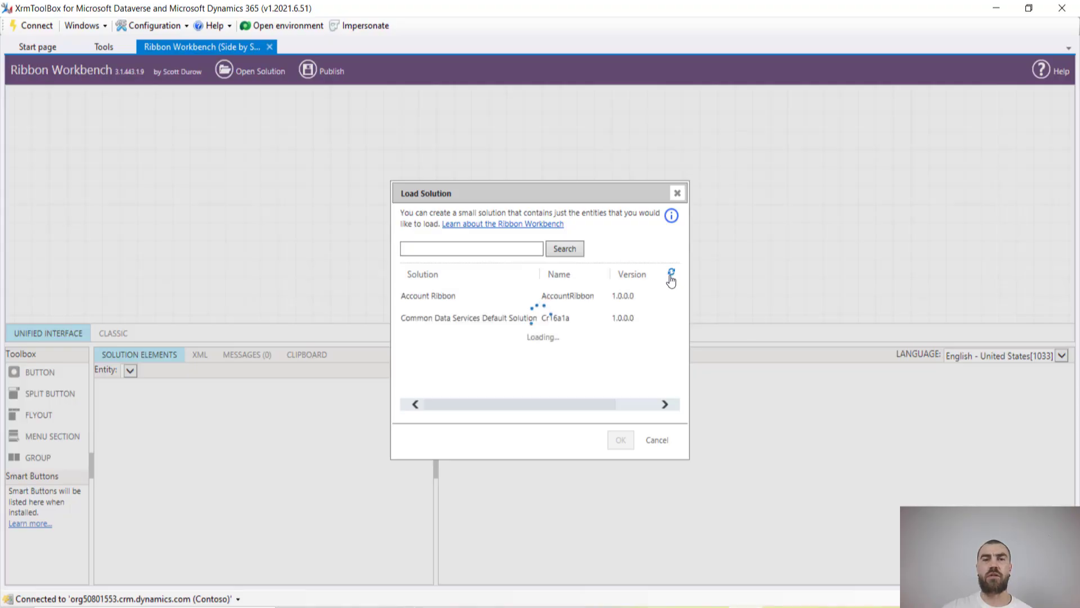
left_click(461, 296)
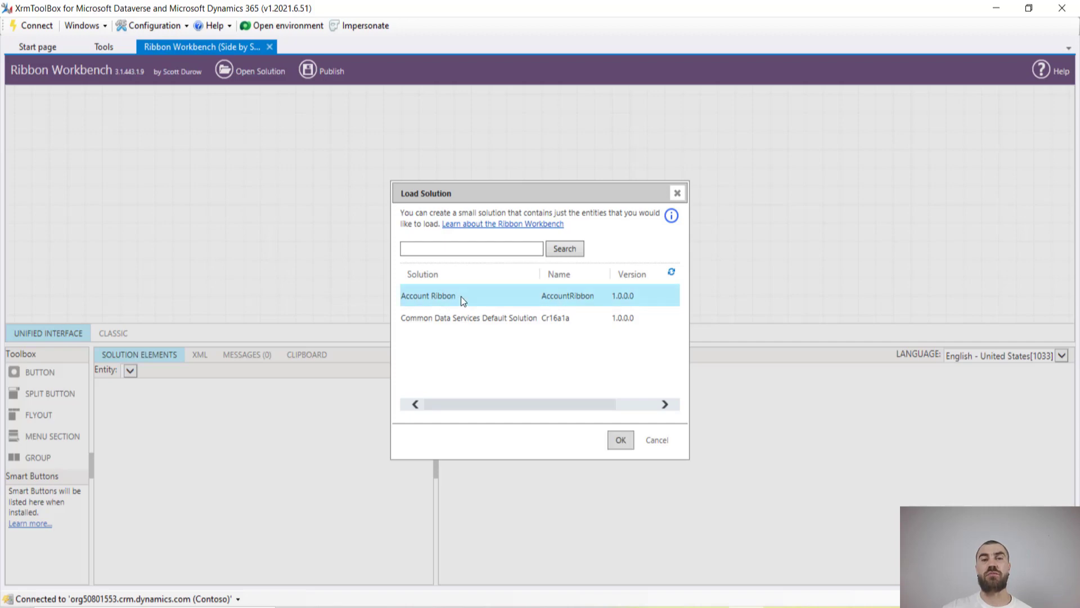
left_click(622, 438)
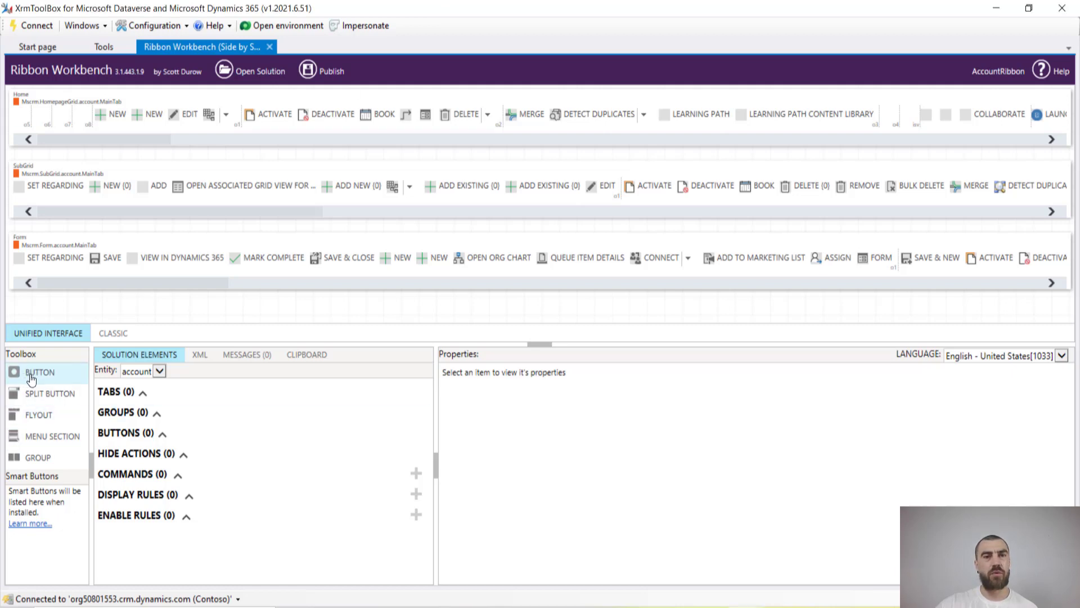
Add a button after Delete on the Home grid with Id and Label 'Compare', plus a new command
mouse_move(31, 380)
left_mouse_down()
mouse_move(377, 265)
mouse_move(510, 142)
mouse_move(498, 116)
left_mouse_up()
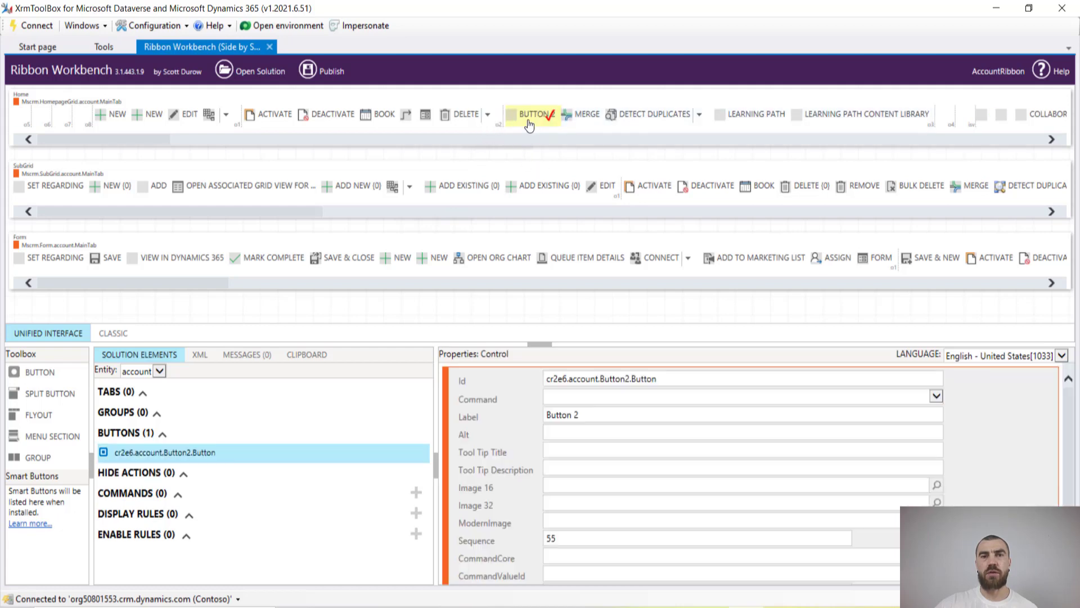
double_click(613, 378)
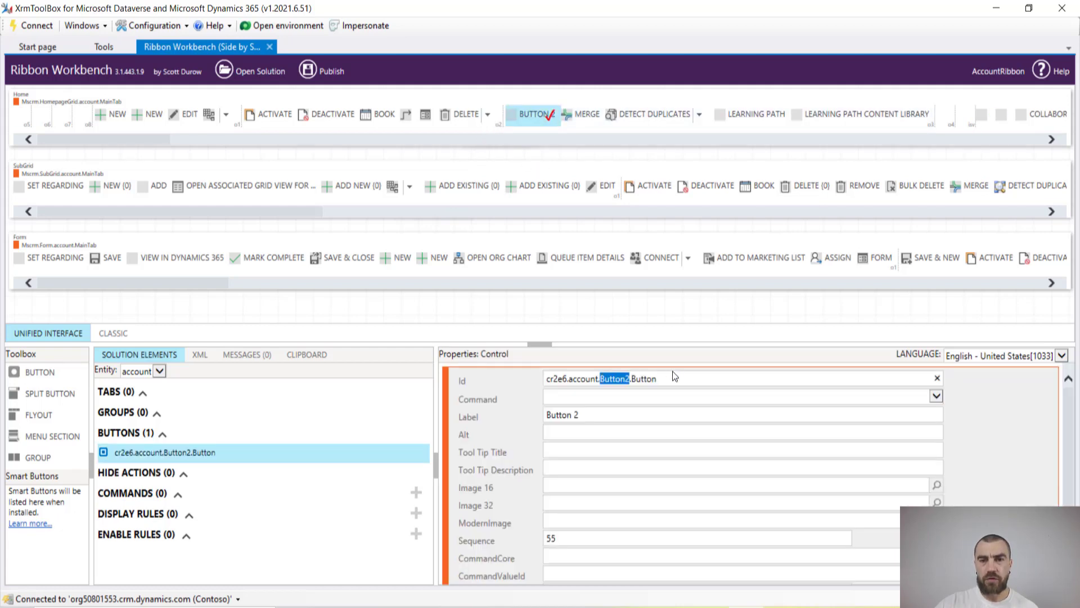
type("Comp")
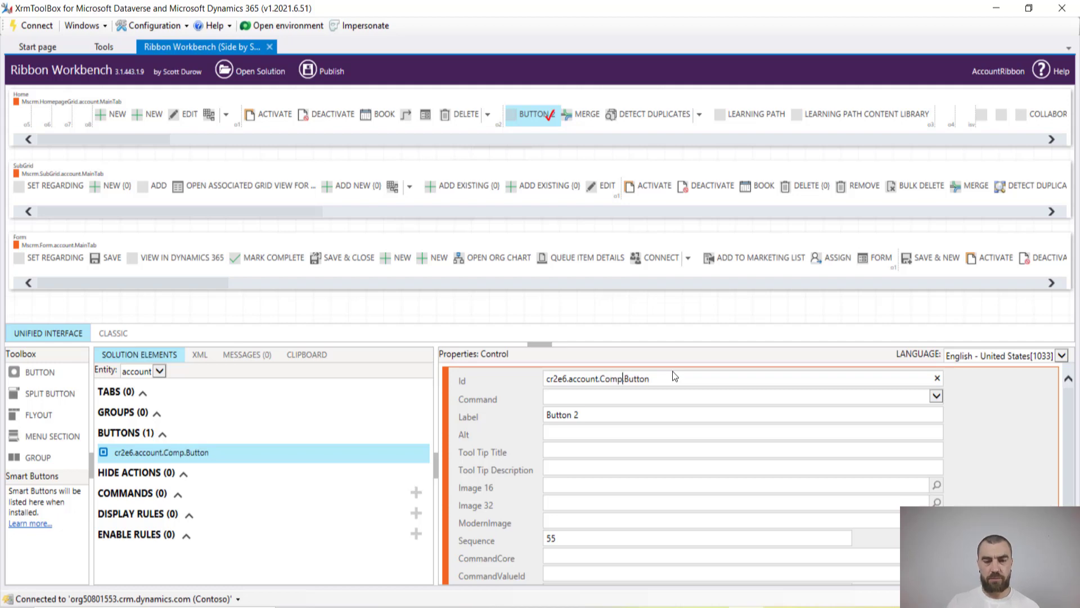
type("are")
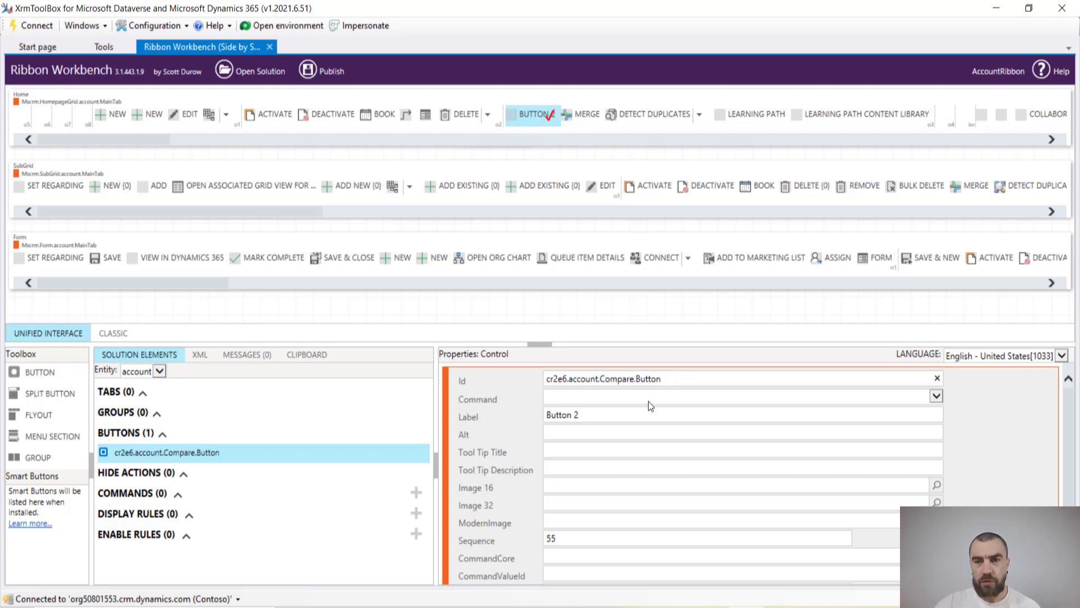
left_click(616, 415)
key("ctrl+a")
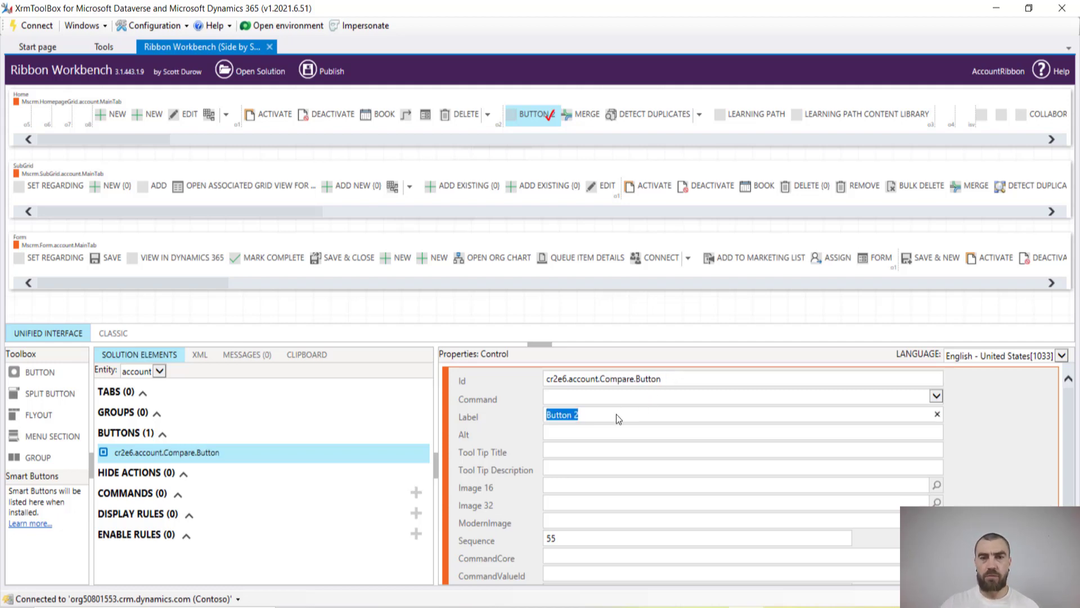
type("Compare")
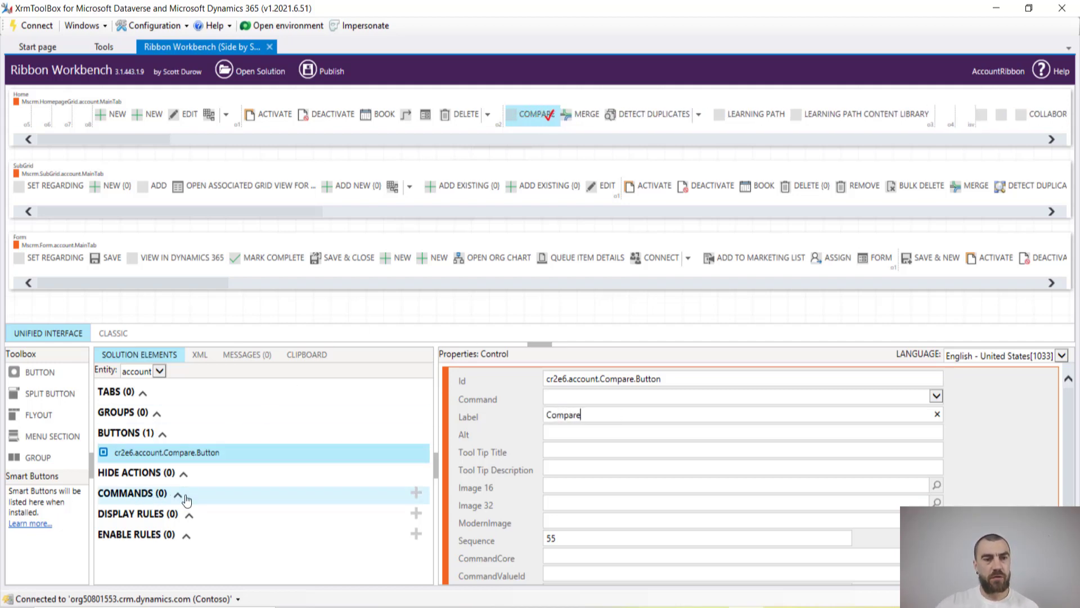
left_click(416, 495)
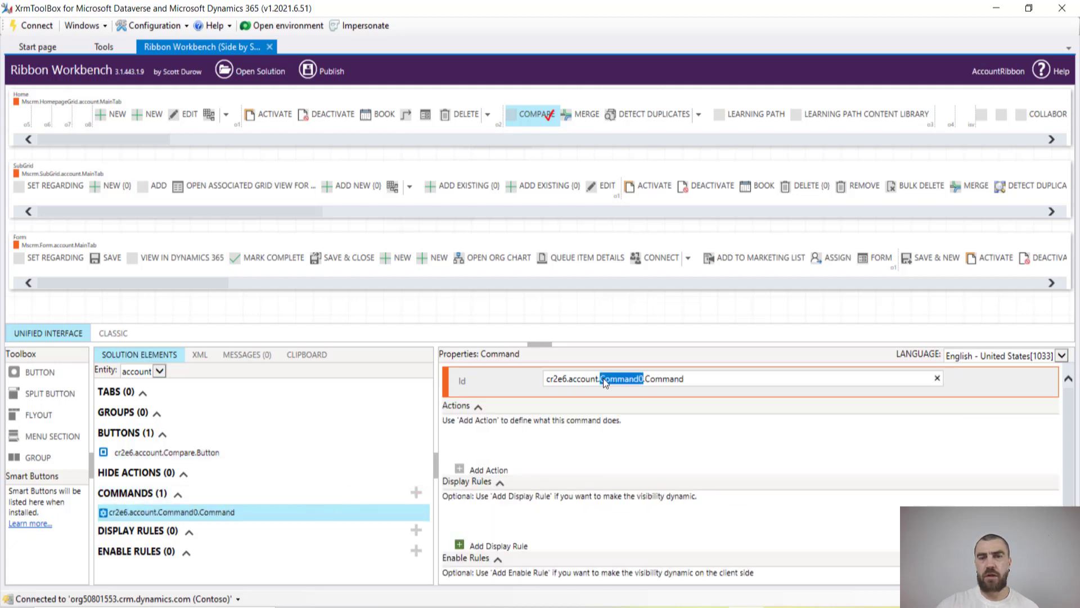
Rename the command to Compare and add a JavaScript action calling AB.ComparisonReport.openReport from ab_/ComparisonReport/Ribbon.js
type("Compa")
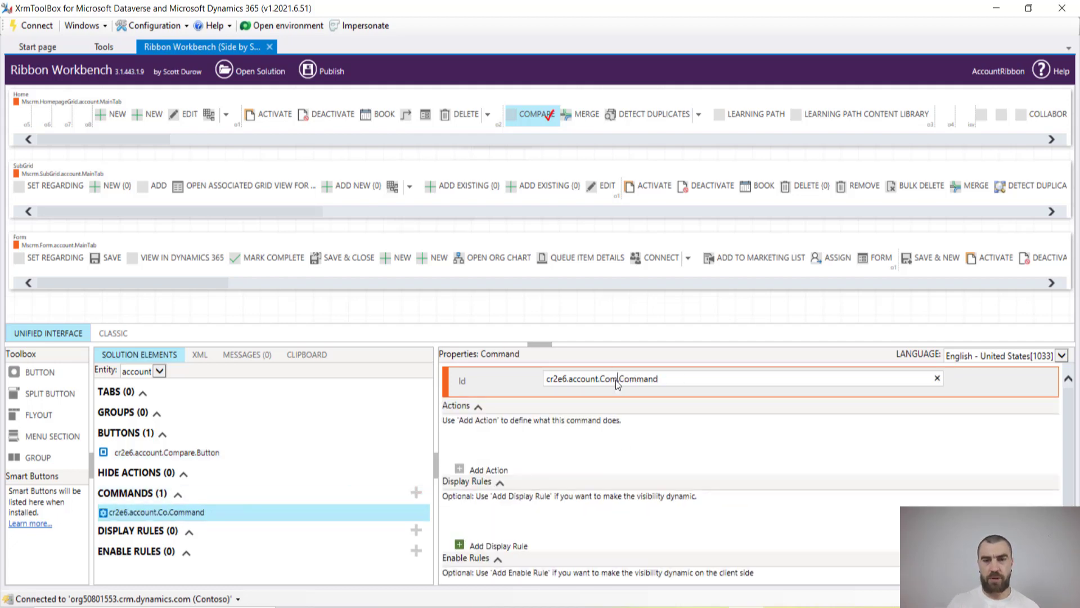
type("re.")
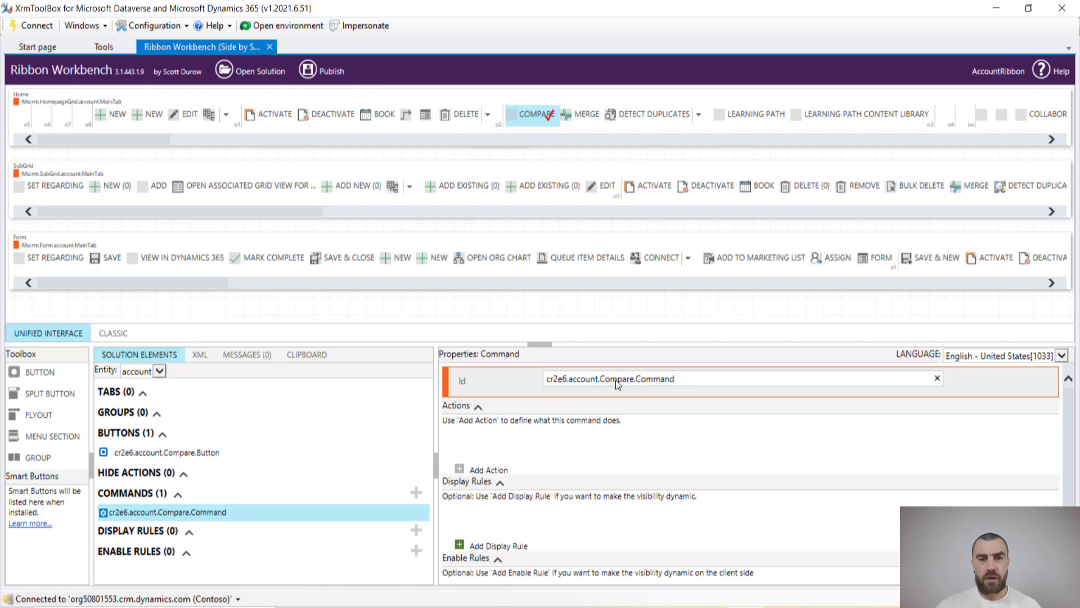
left_click(479, 474)
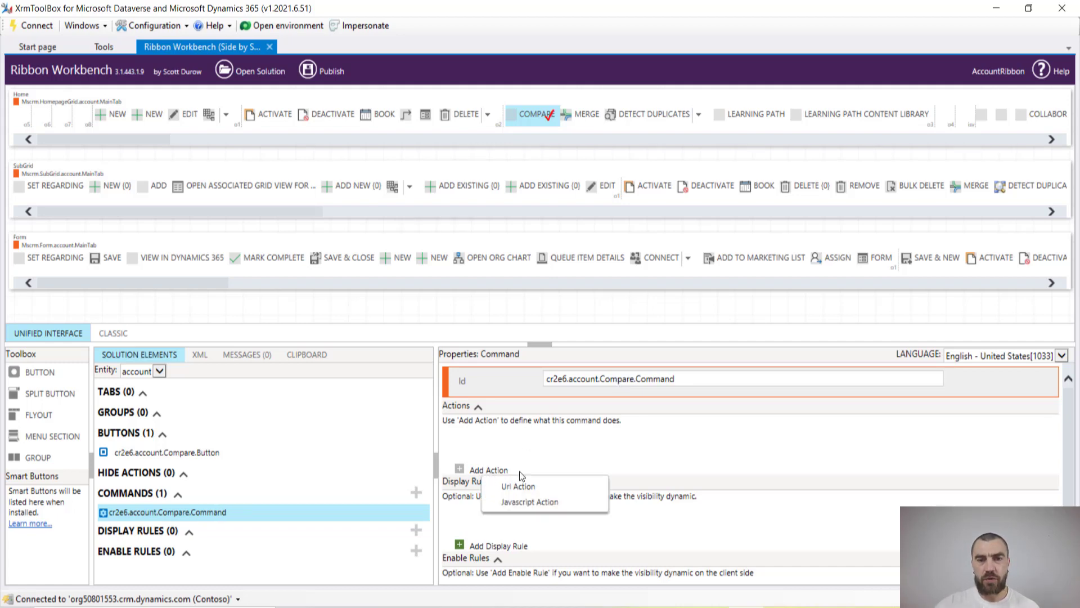
left_click(526, 501)
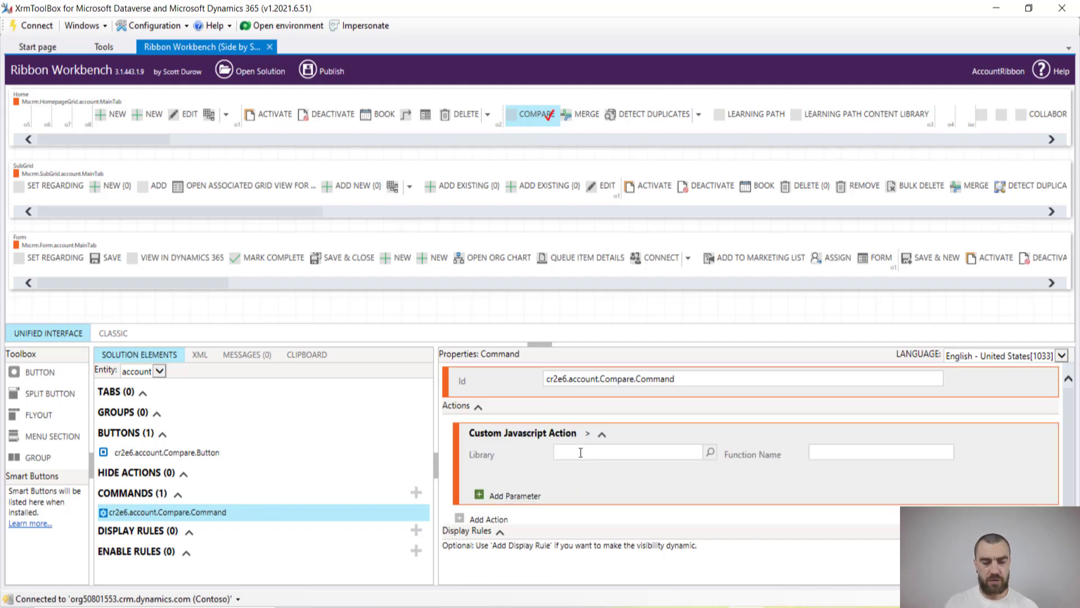
left_click(581, 452)
type("ab_/")
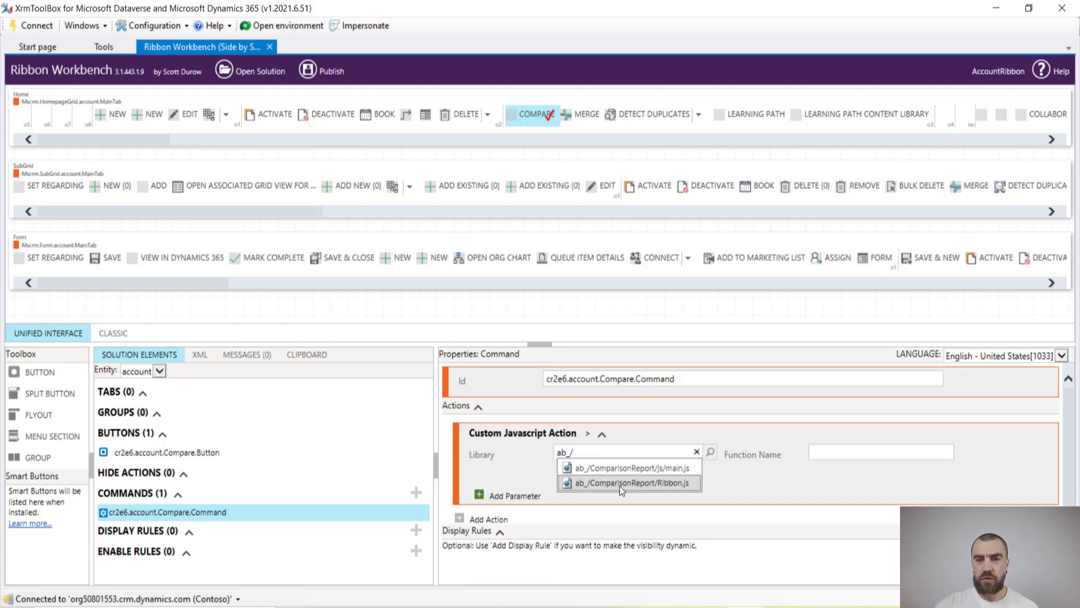
left_click(668, 485)
left_click(823, 457)
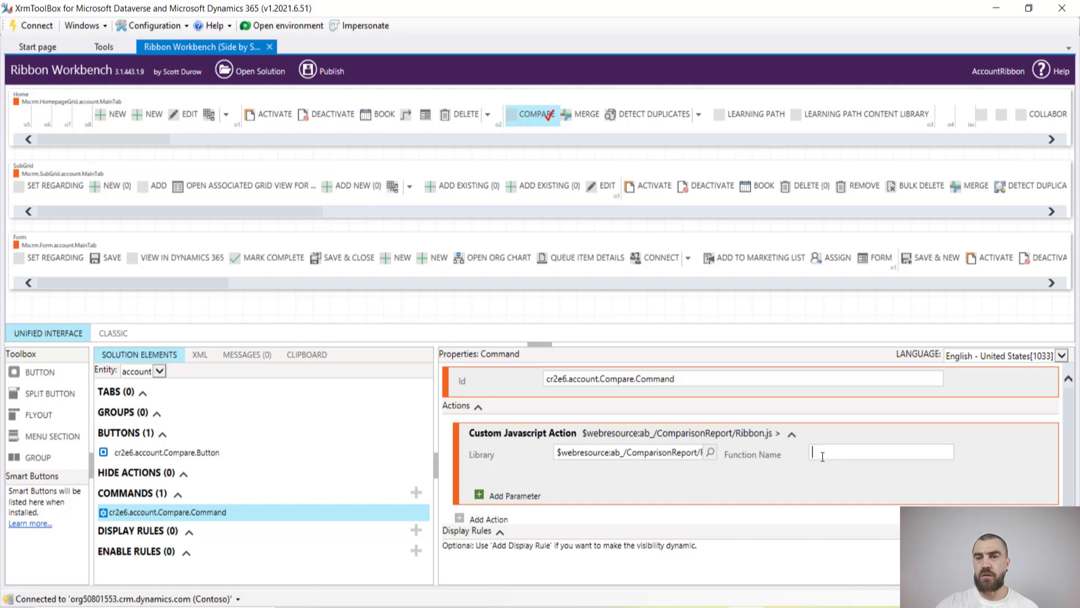
type("AB.")
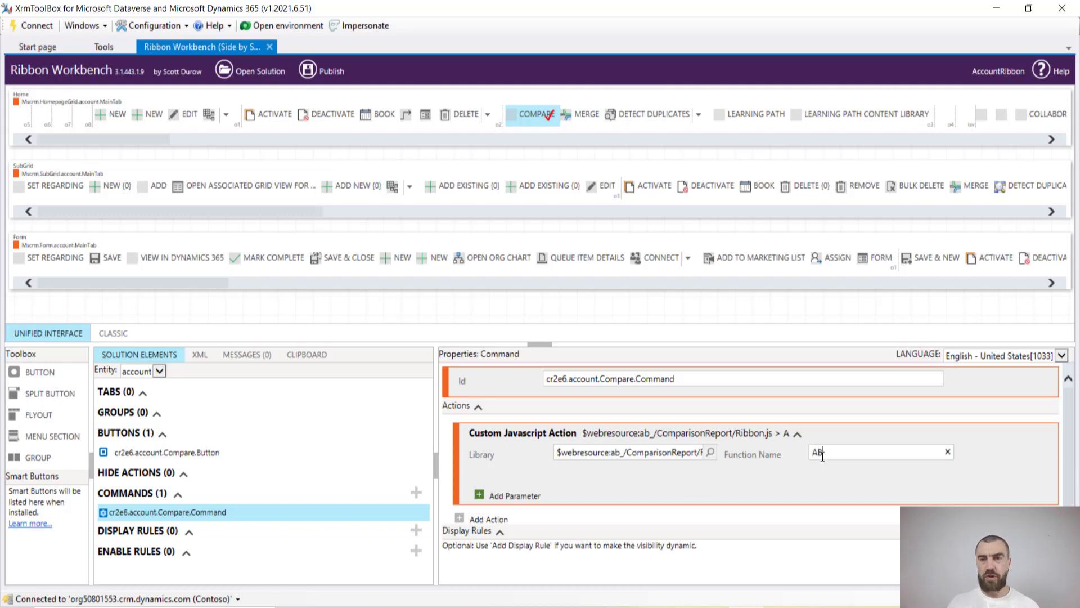
type("Comp")
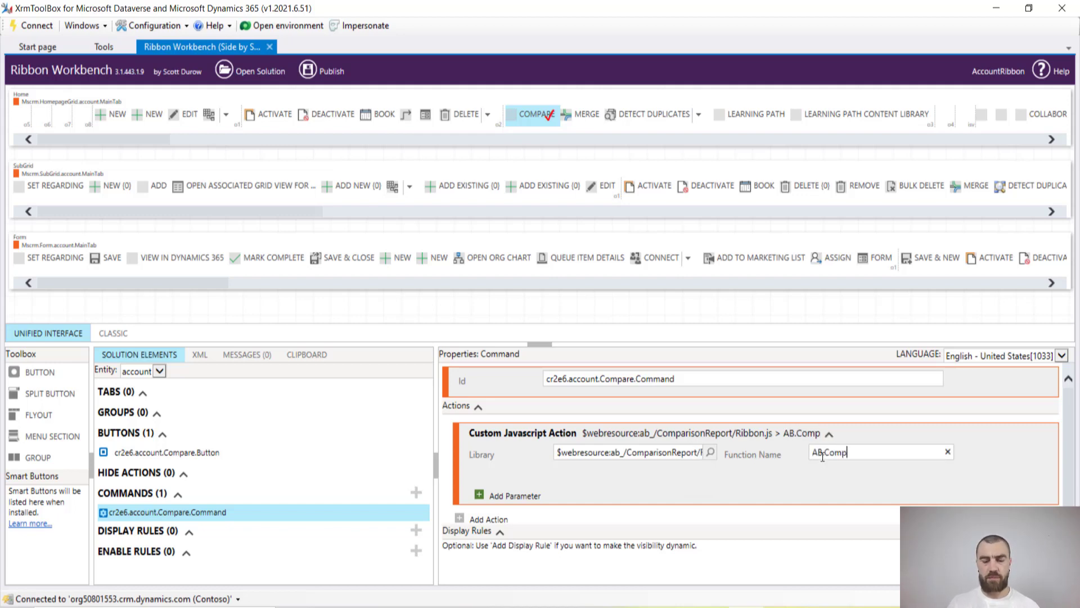
type("arisonR")
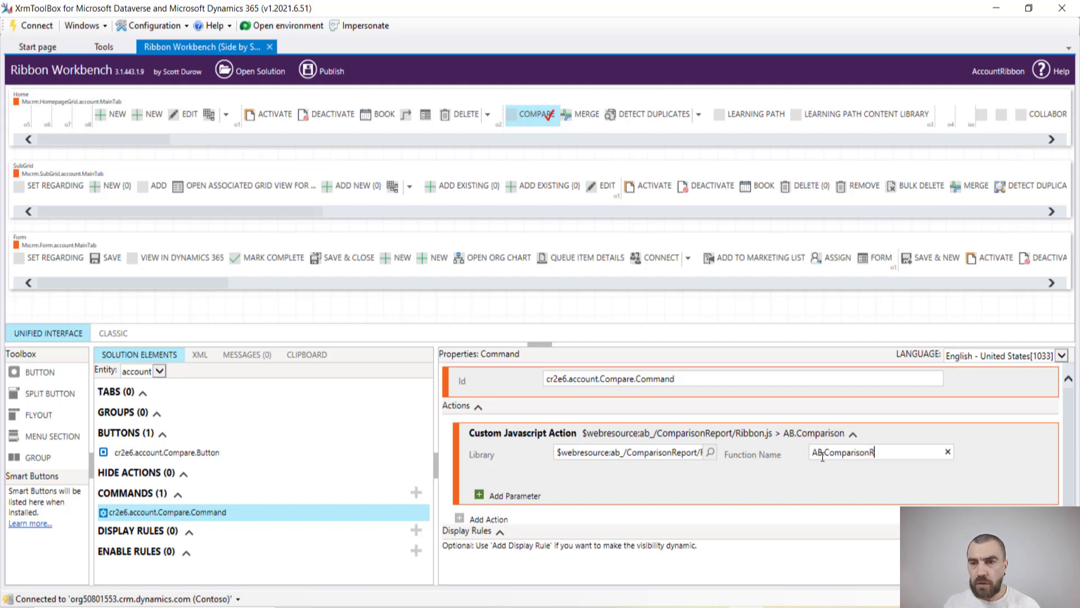
type("eport.op")
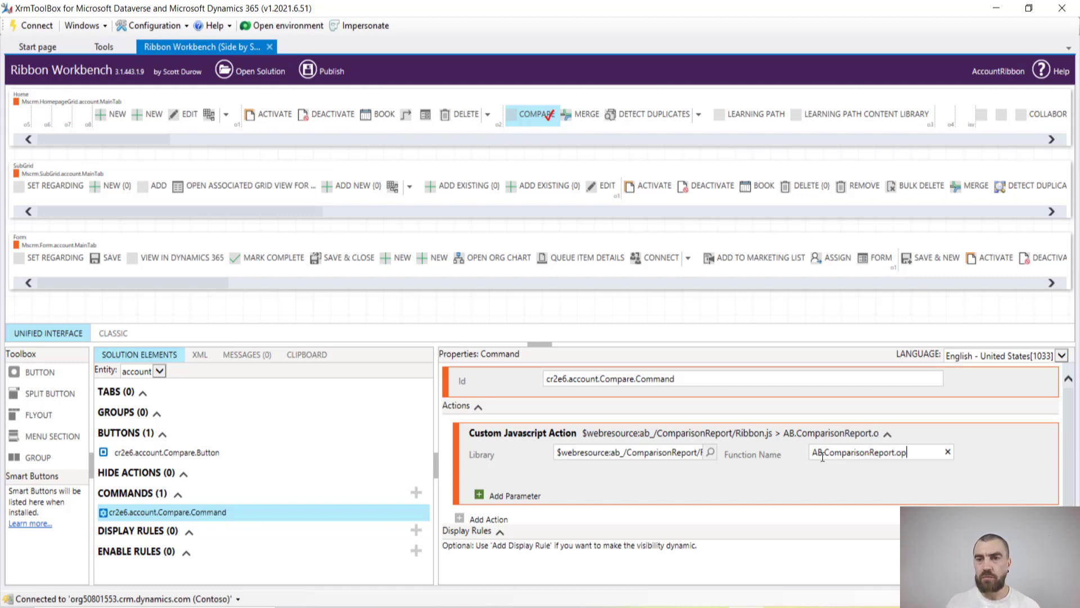
type("enReport")
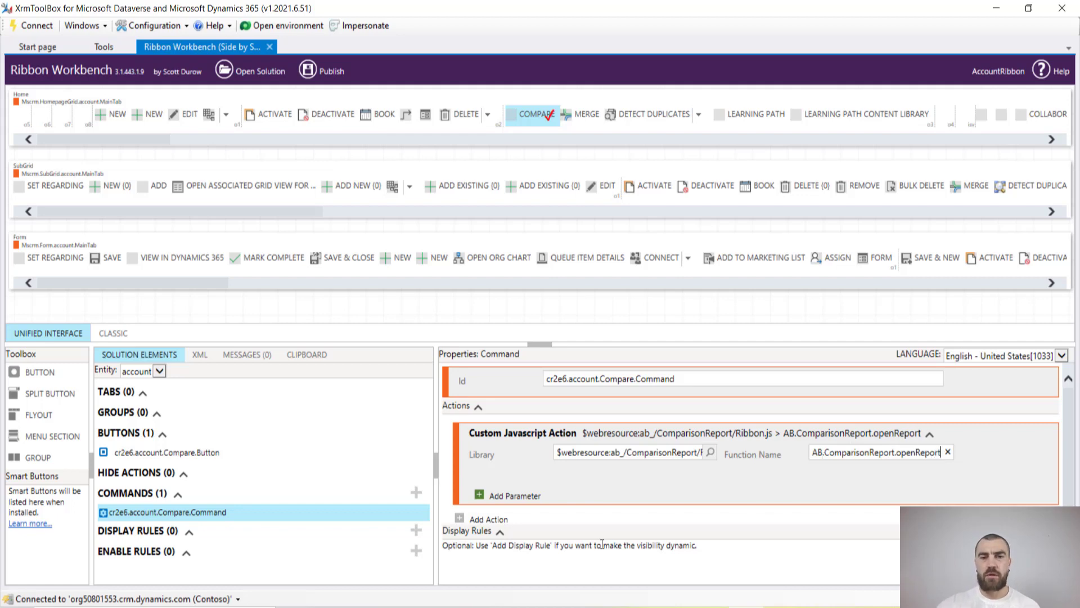
left_click(514, 497)
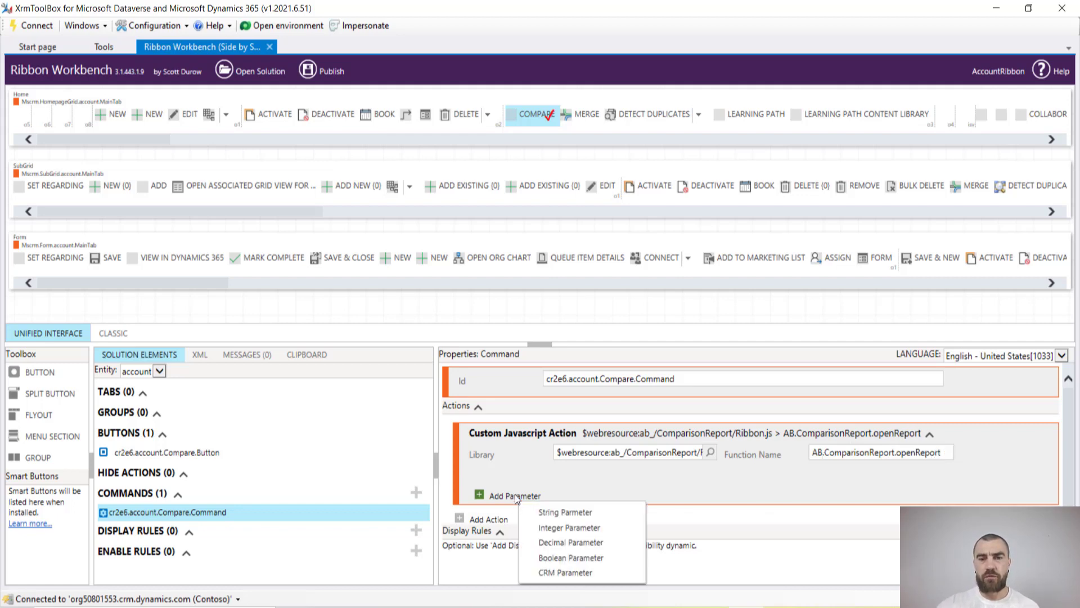
Pass SelectedEntityTypeName and SelectedControlSelectedItemIds as CRM parameters to the JavaScript action
left_click(554, 572)
left_click(637, 494)
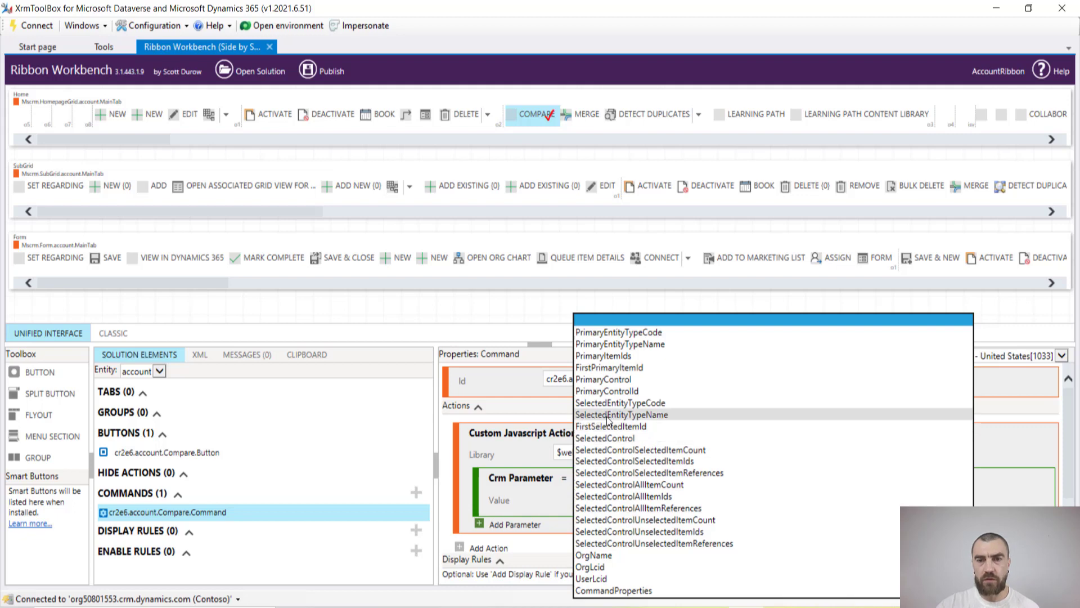
left_click(656, 414)
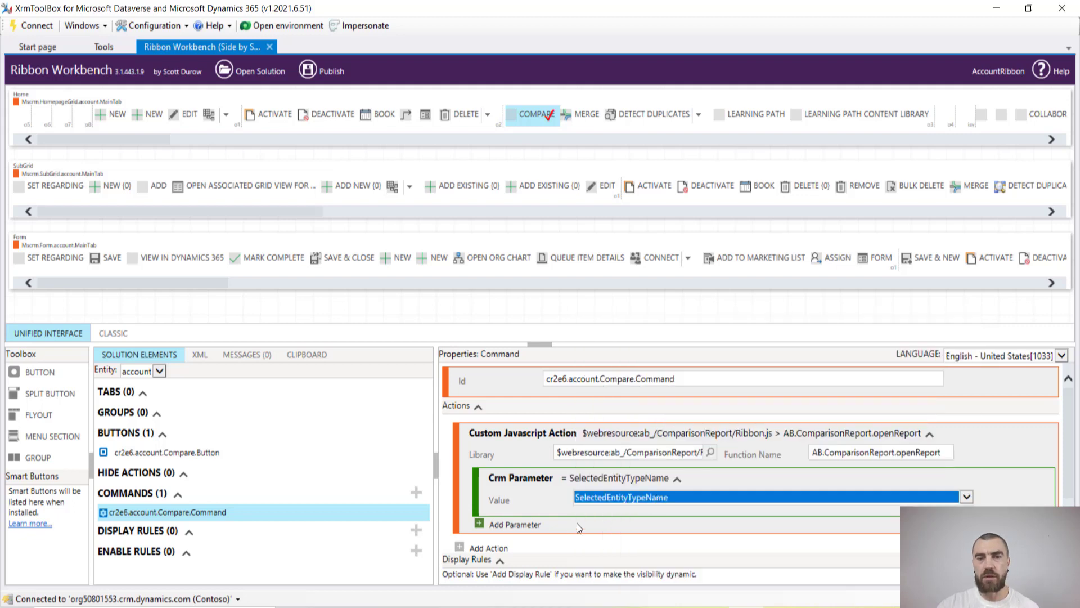
left_click(497, 528)
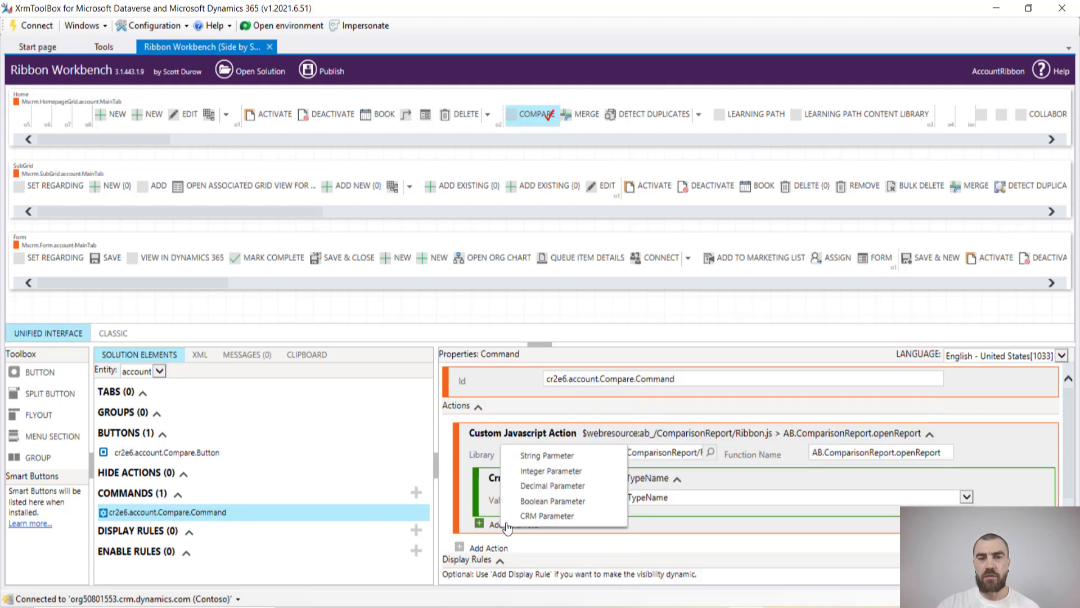
left_click(541, 517)
scroll(553, 559, "down", 2)
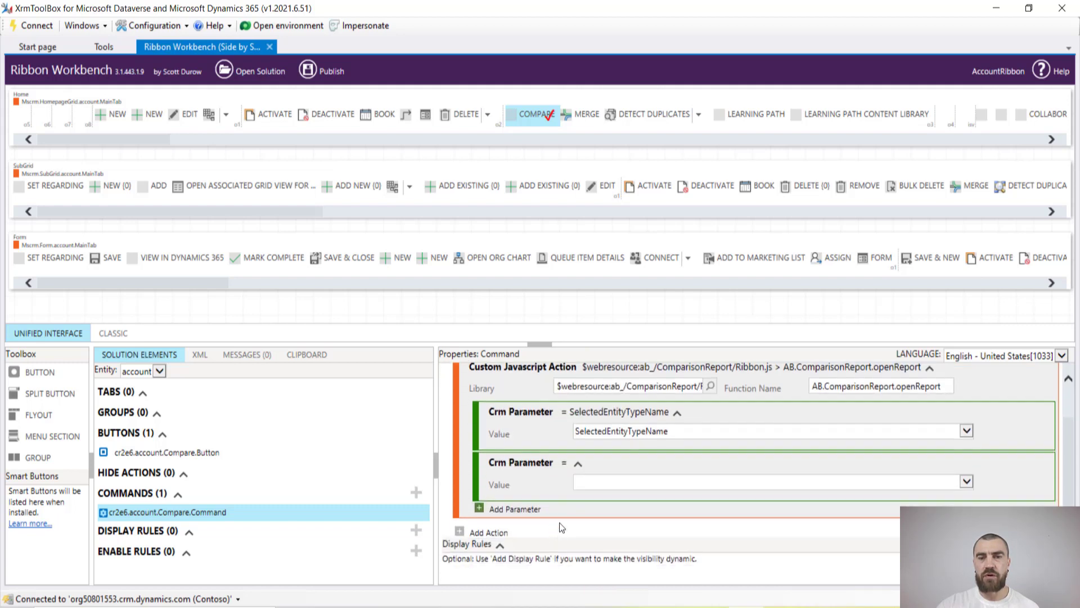
left_click(656, 481)
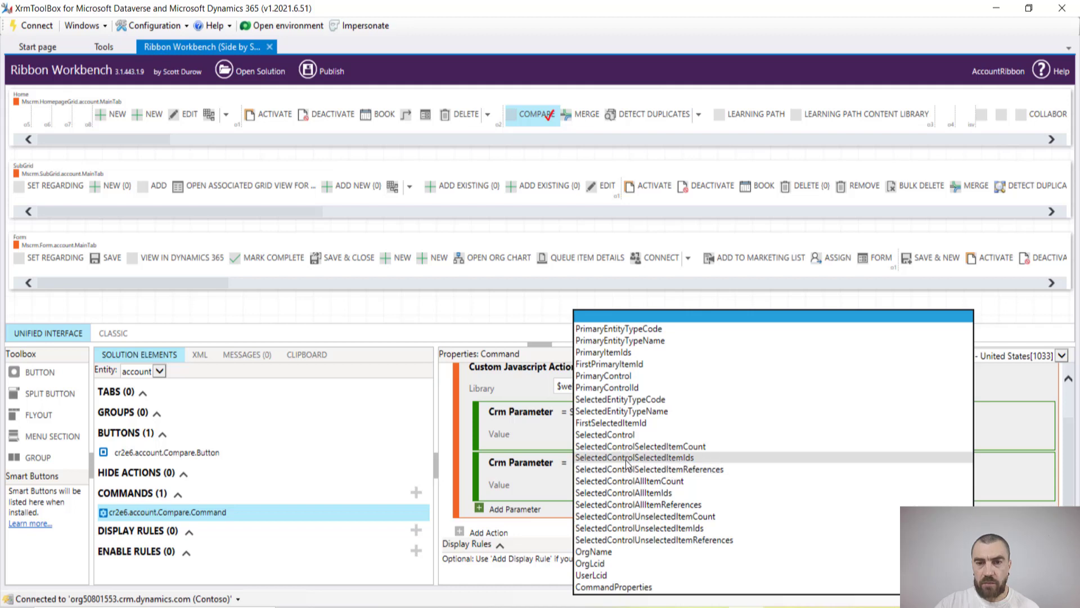
left_click(680, 458)
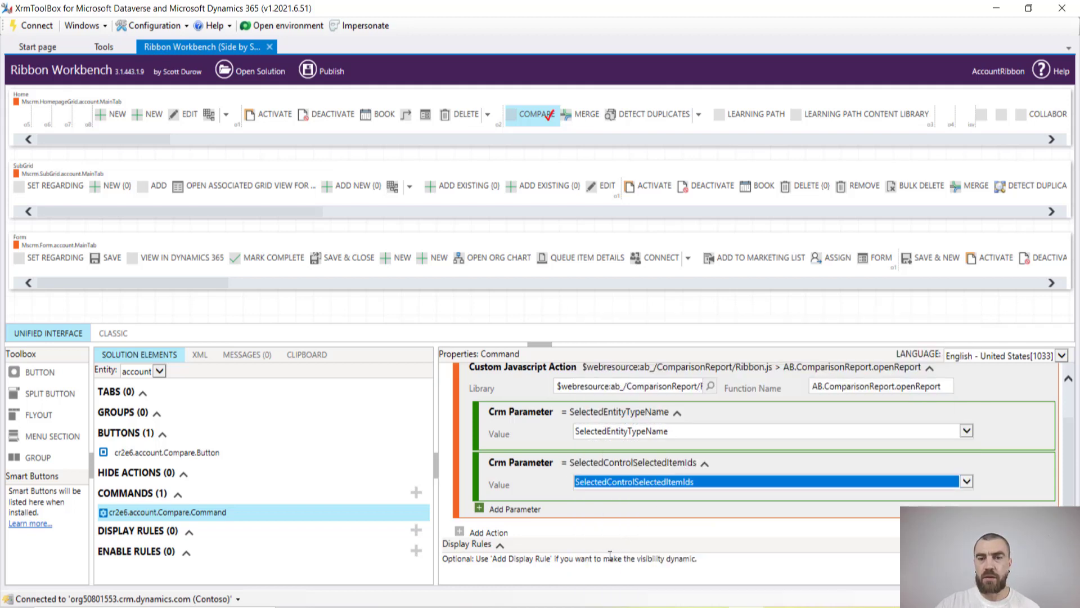
scroll(600, 549, "down", 3)
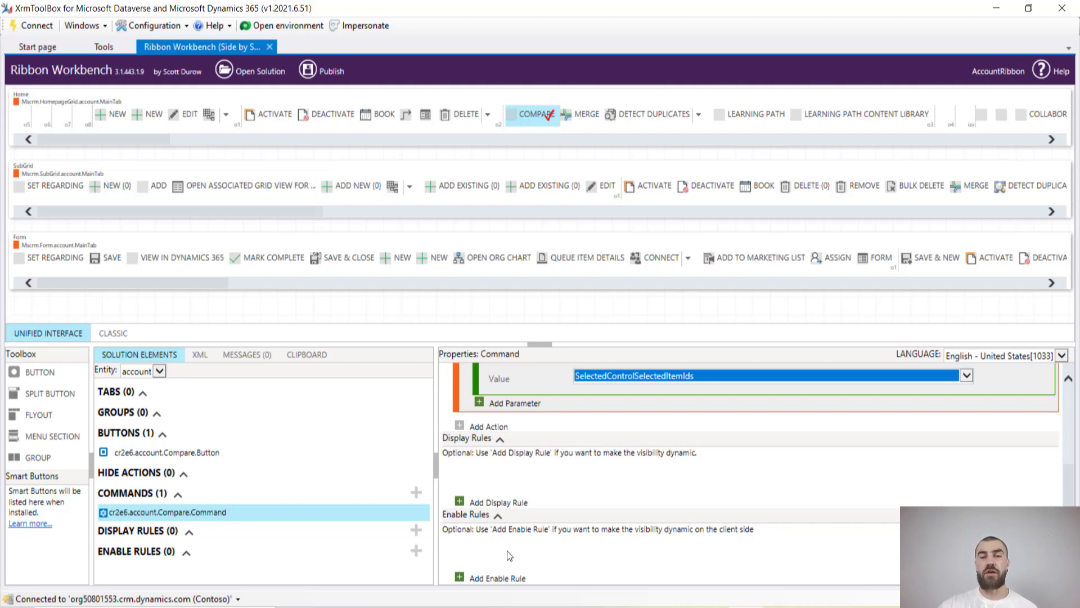
Add a new enable rule to the command, renamed SelectedRecord.Count
left_click(490, 579)
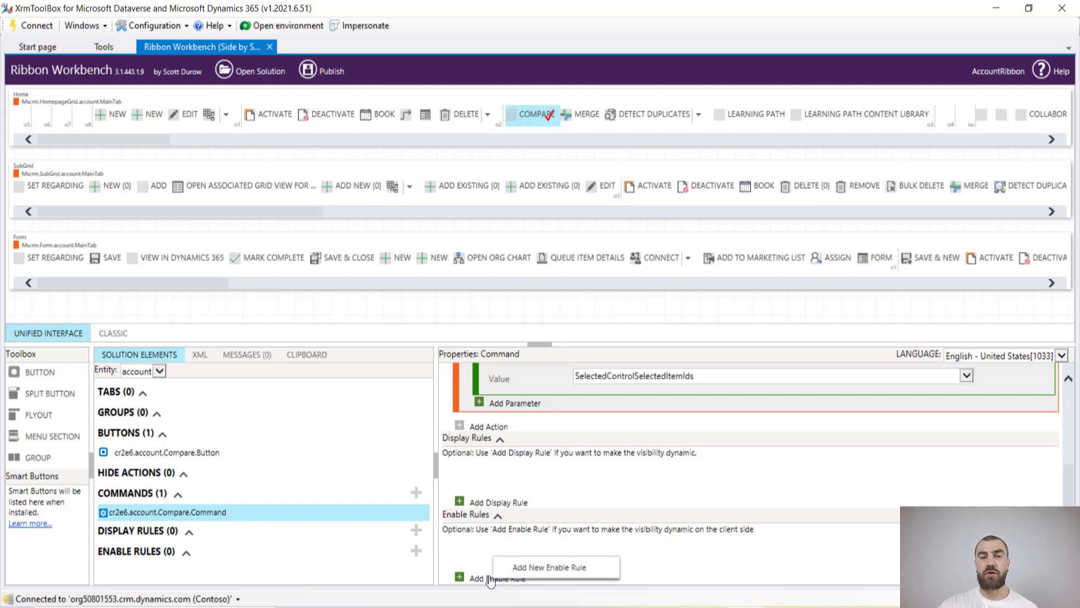
left_click(534, 568)
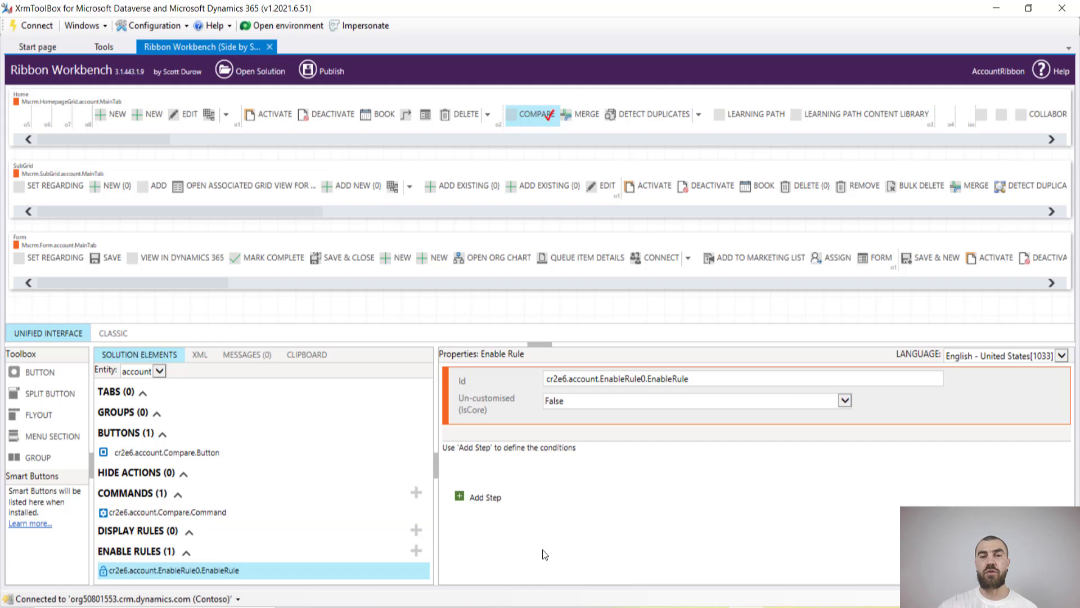
double_click(613, 379)
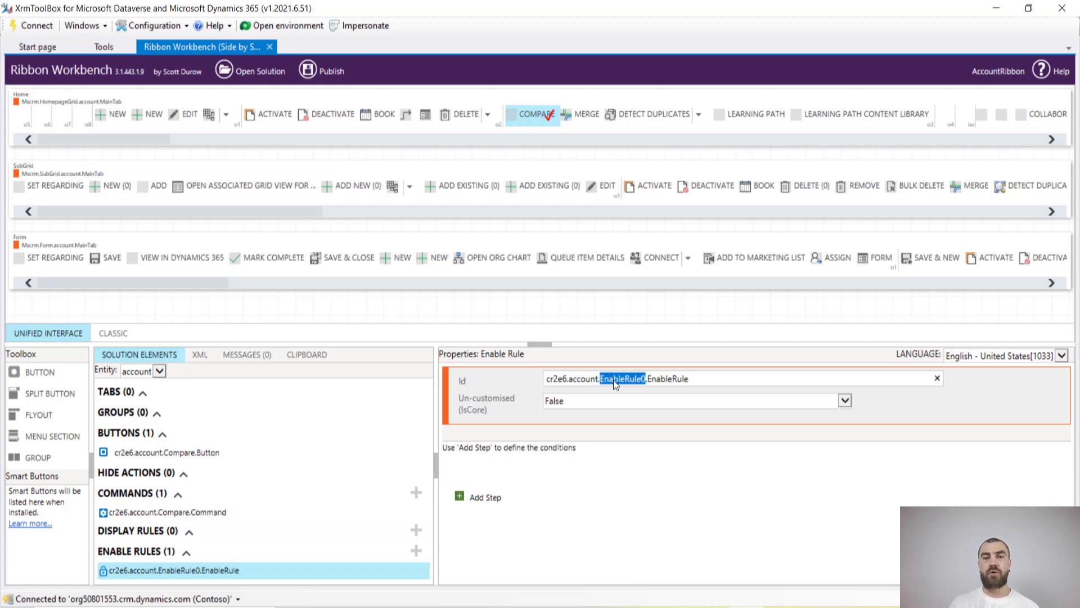
type("Selecte")
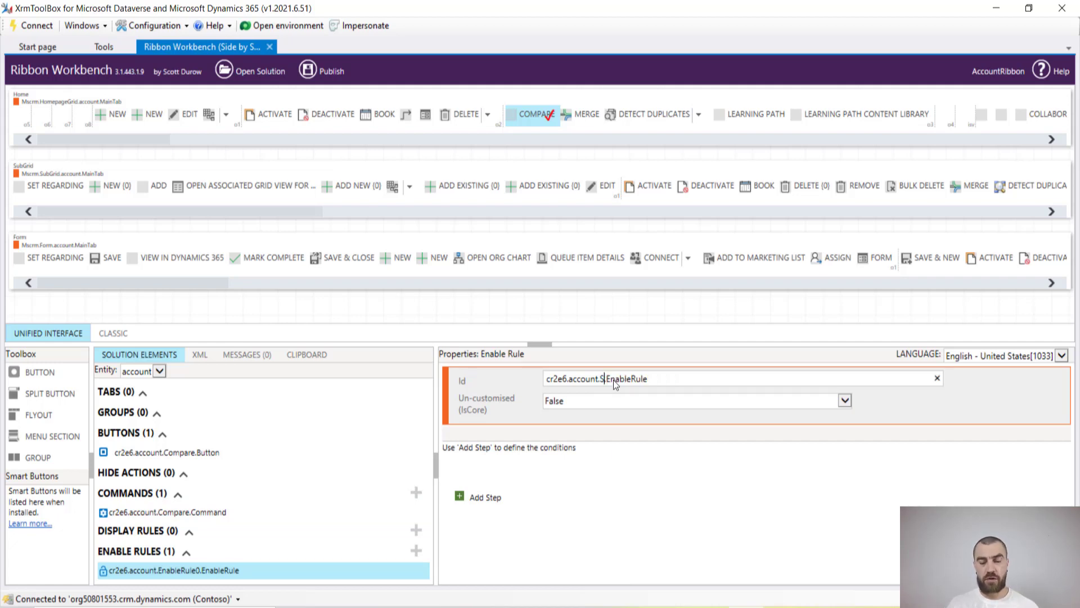
type("dRecord.")
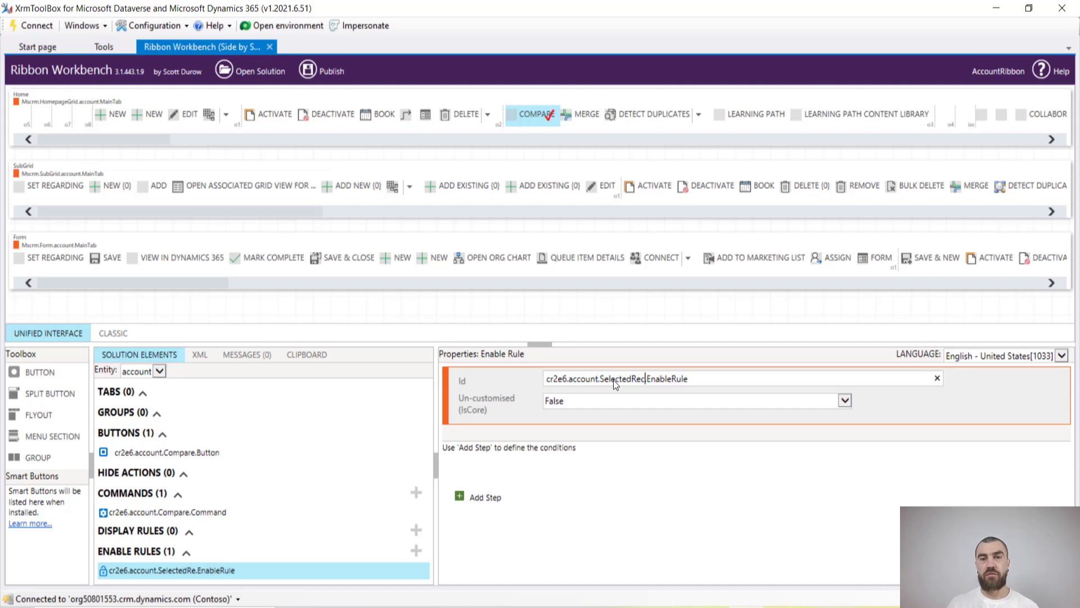
type("Count")
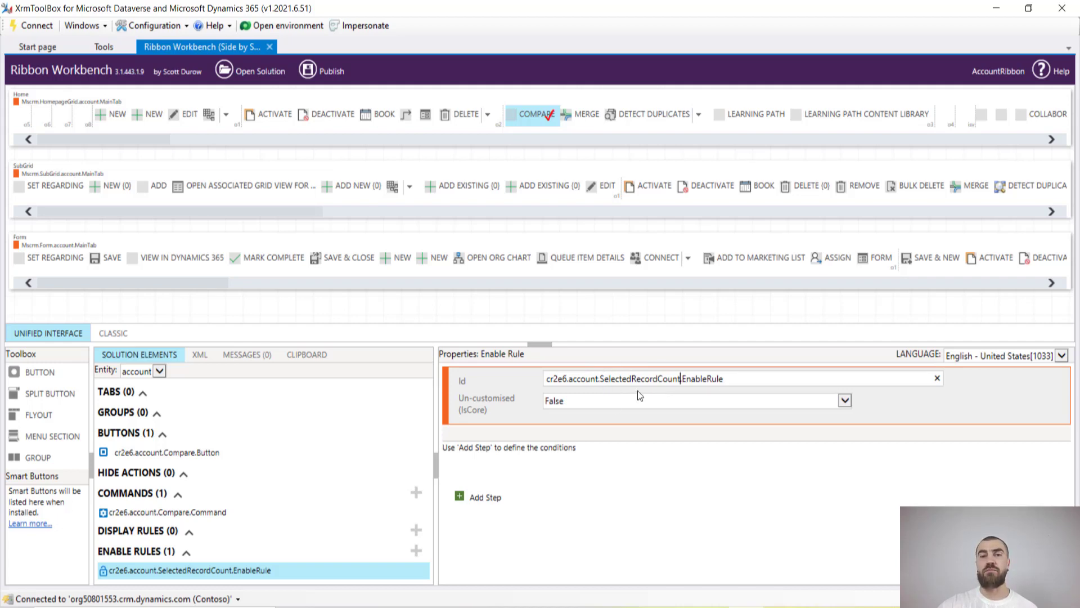
Add a SelectionCountRule step with Maximum 2 and Minimum 2
left_click(479, 498)
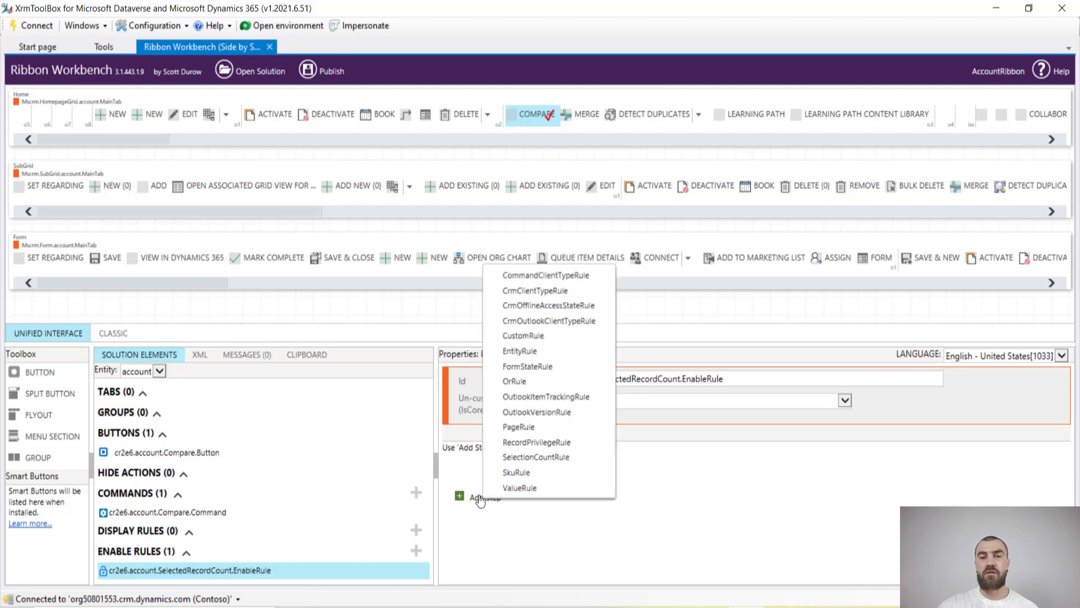
left_click(537, 457)
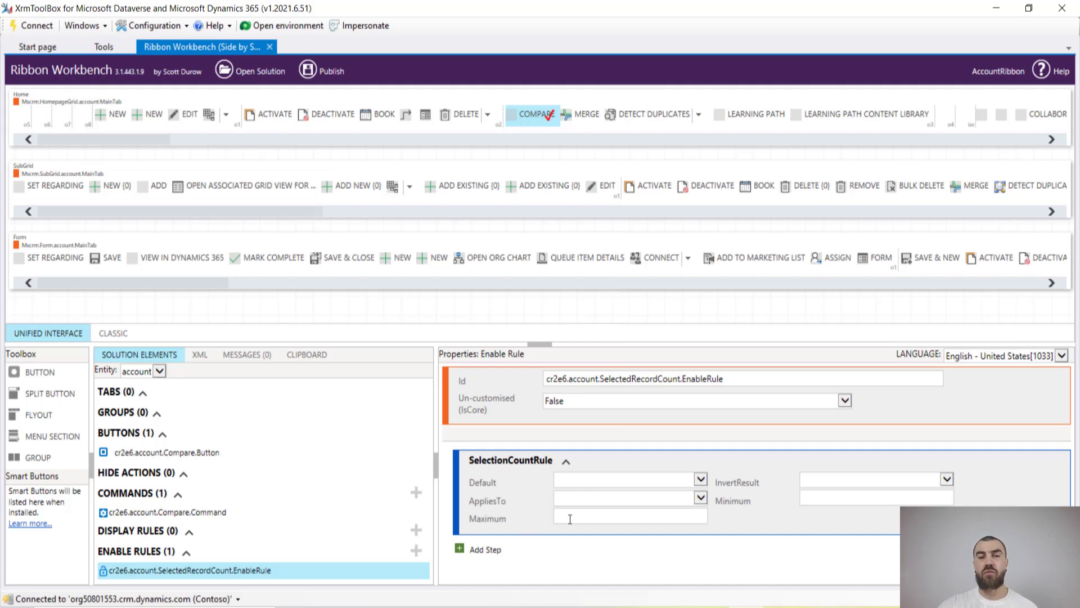
type("2")
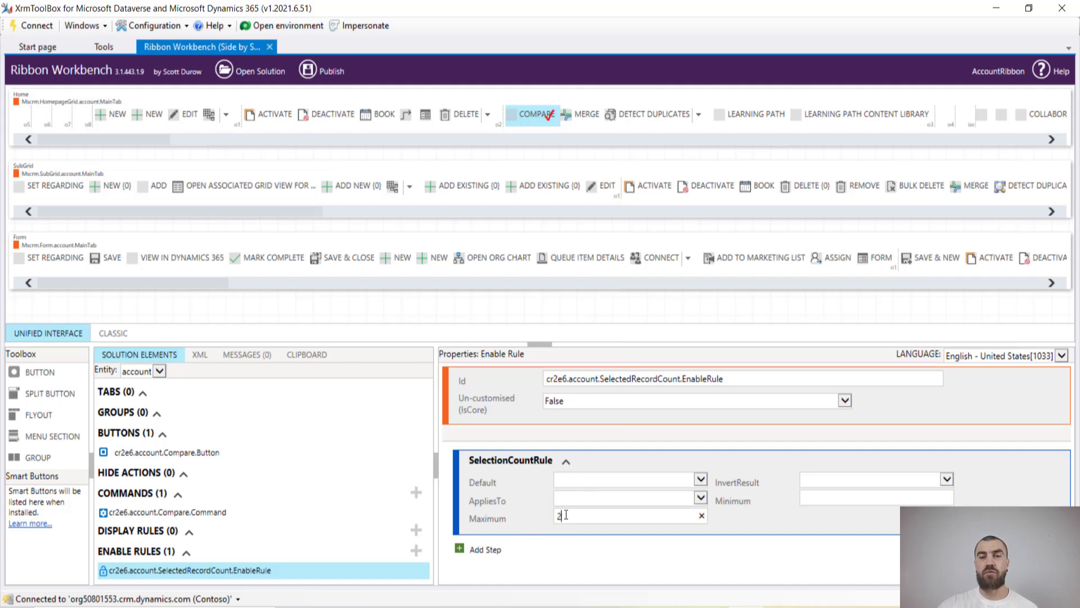
left_click(805, 499)
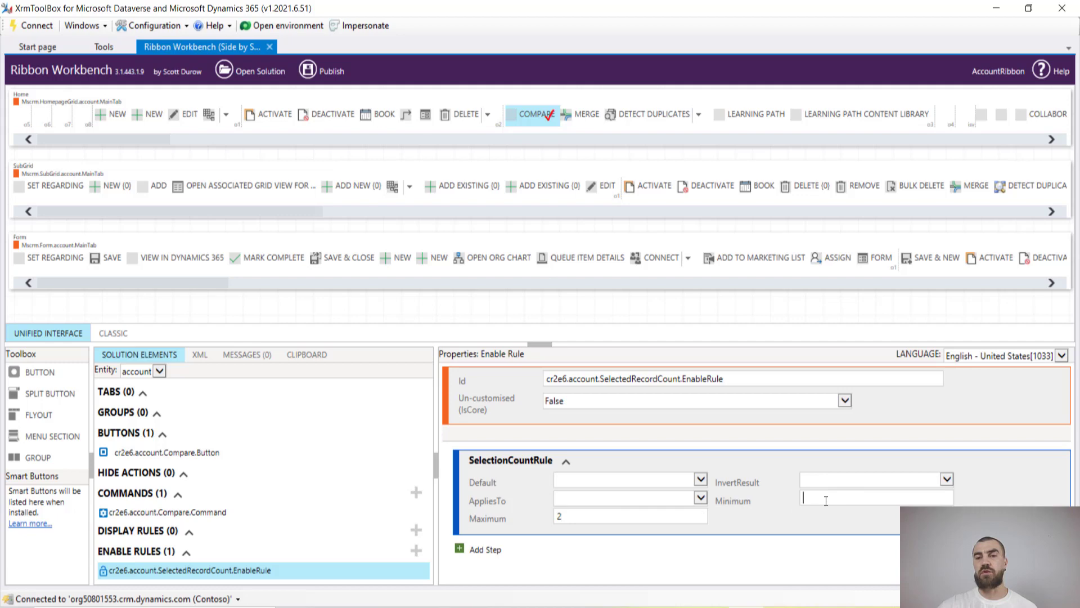
type("2")
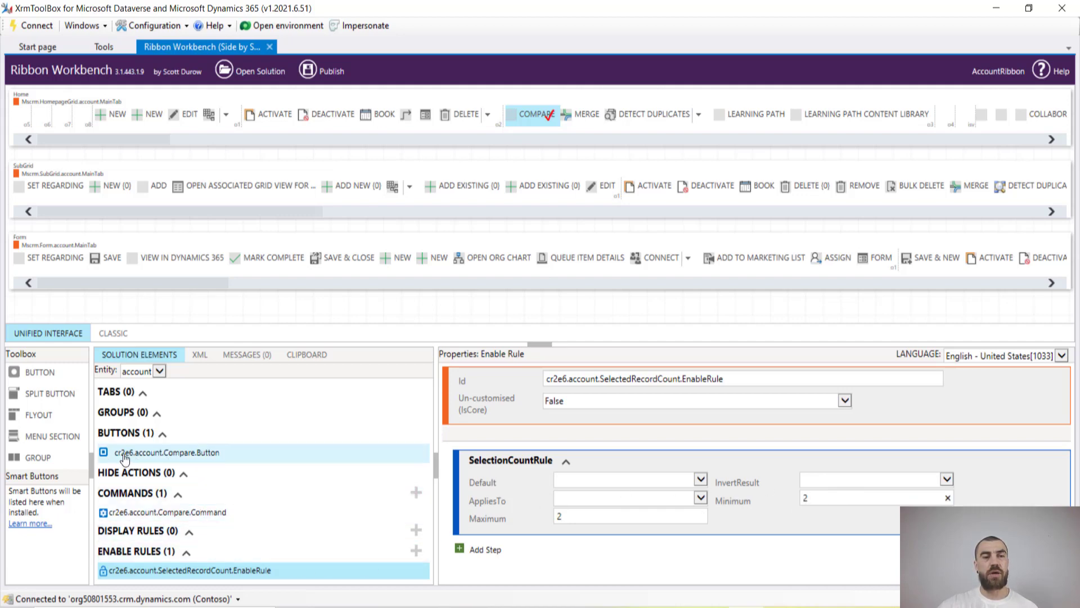
Assign cr2e6.account.Compare.Command as the Compare button's command
left_click(170, 454)
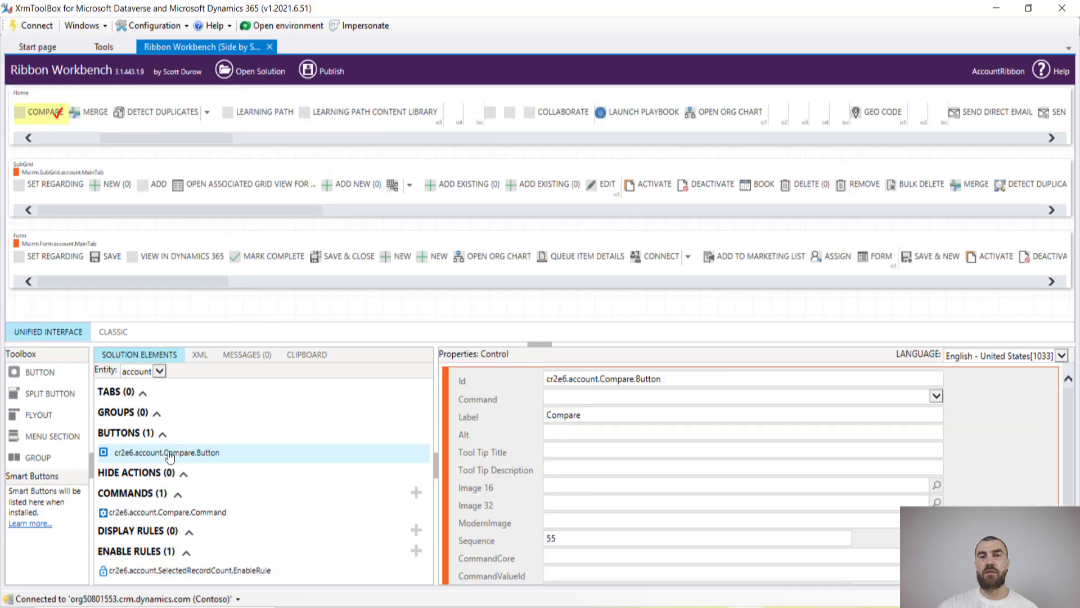
left_click(619, 397)
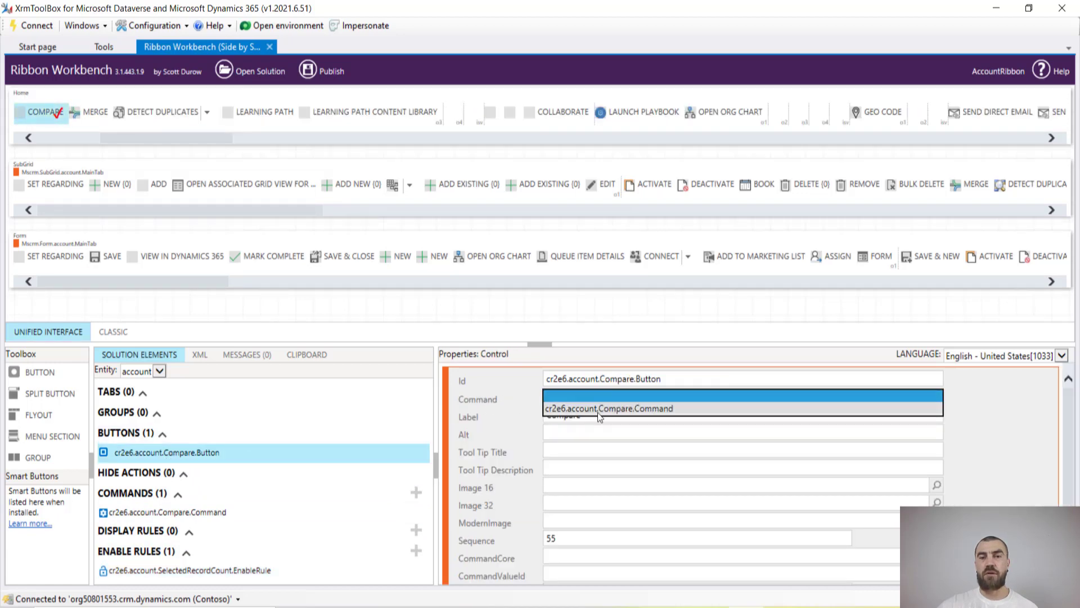
left_click(626, 408)
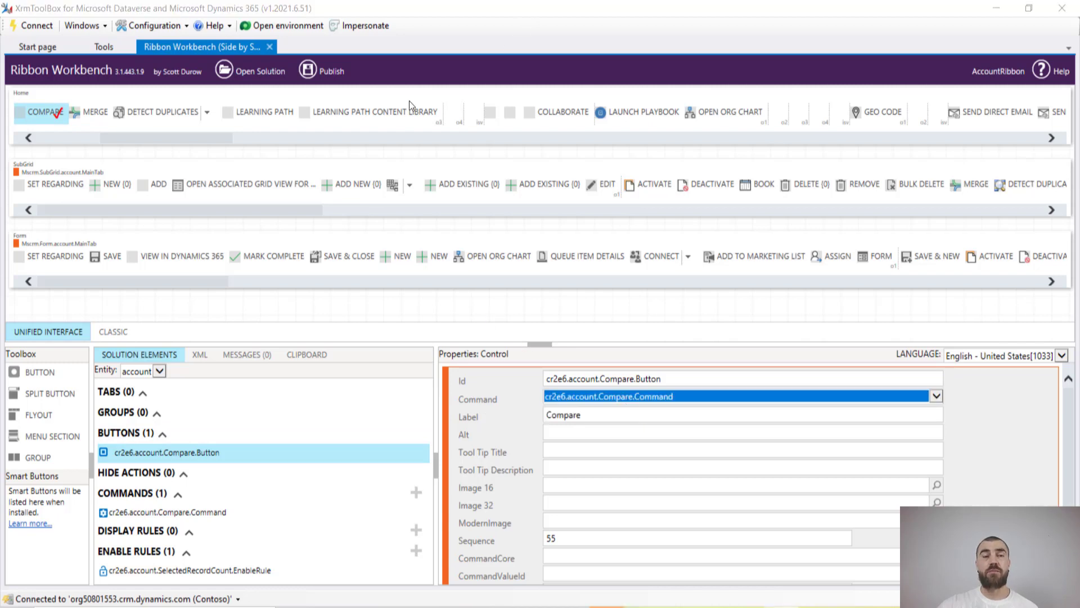
Publish the ribbon customizations and confirm with OK
left_click(309, 73)
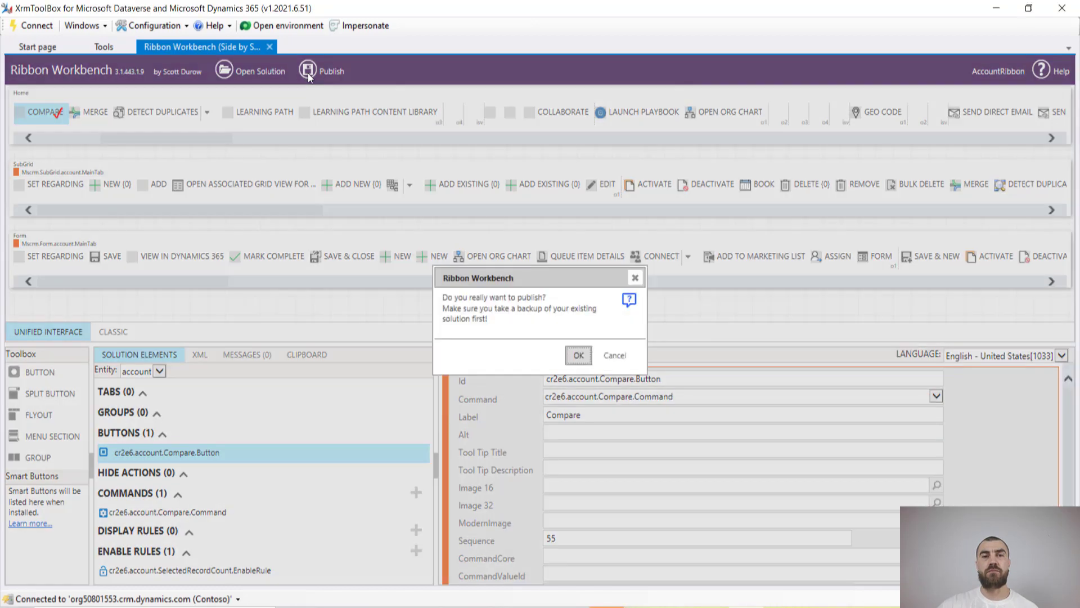
left_click(583, 356)
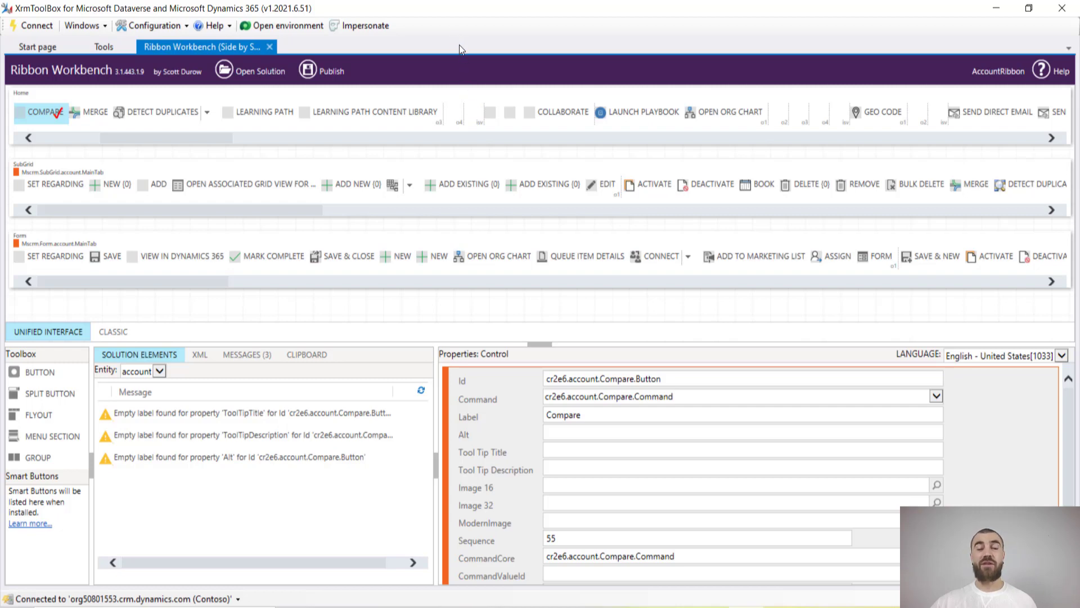
mouse_move(417, 601)
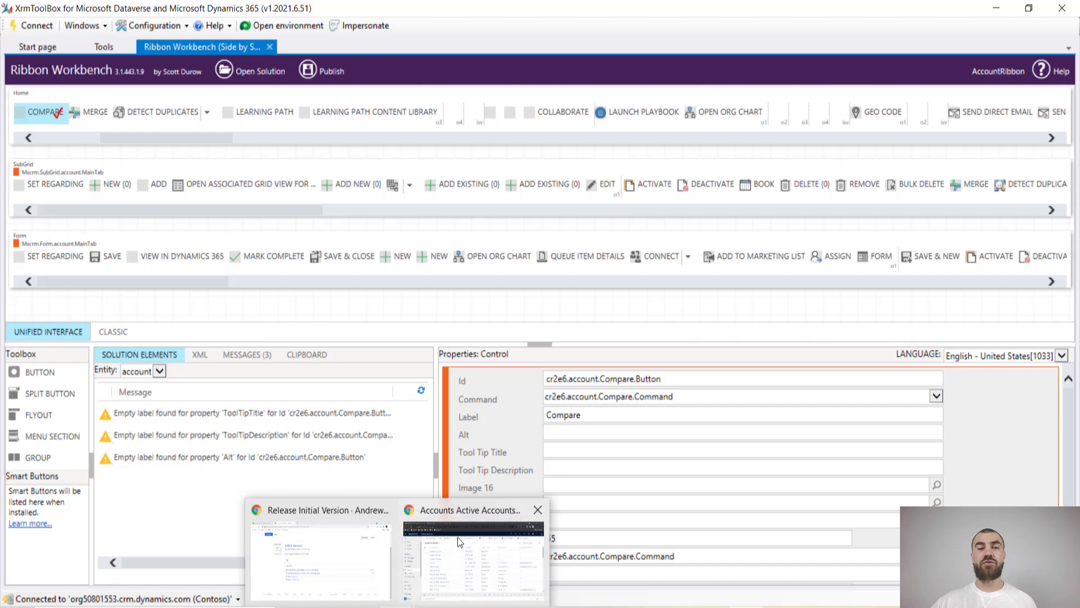
Reload Active Accounts, select A Datum Corporation and A Datum Fabrication, and run Compare
left_click(457, 537)
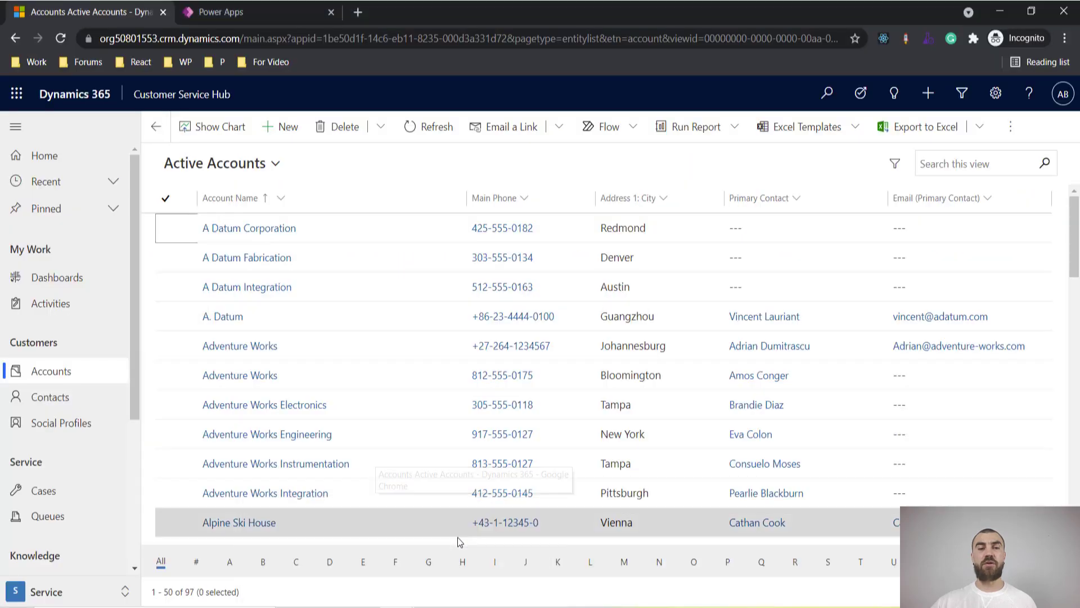
left_click(60, 38)
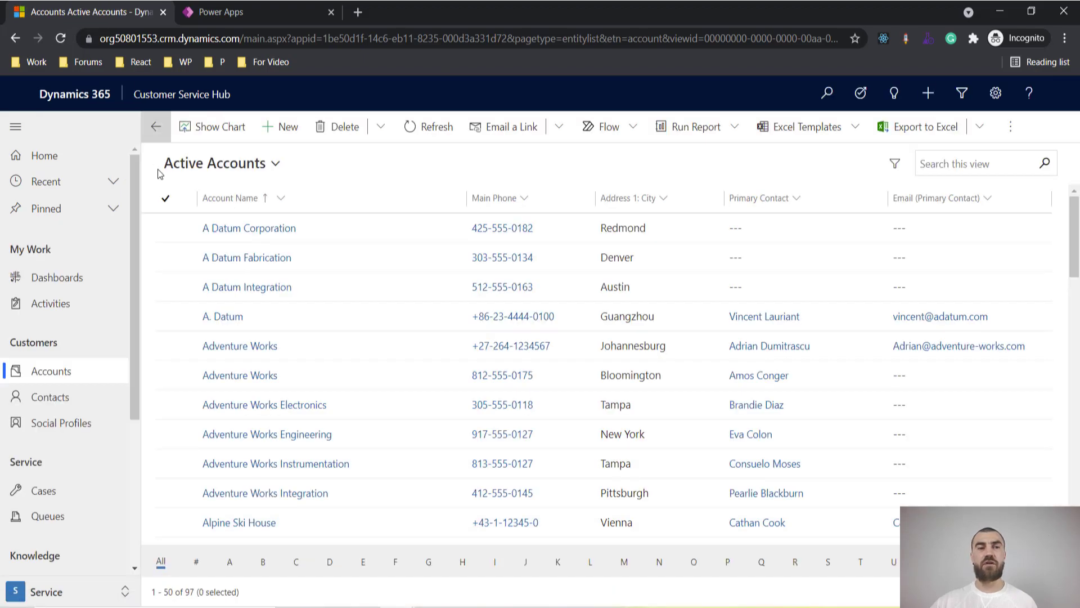
left_click(167, 225)
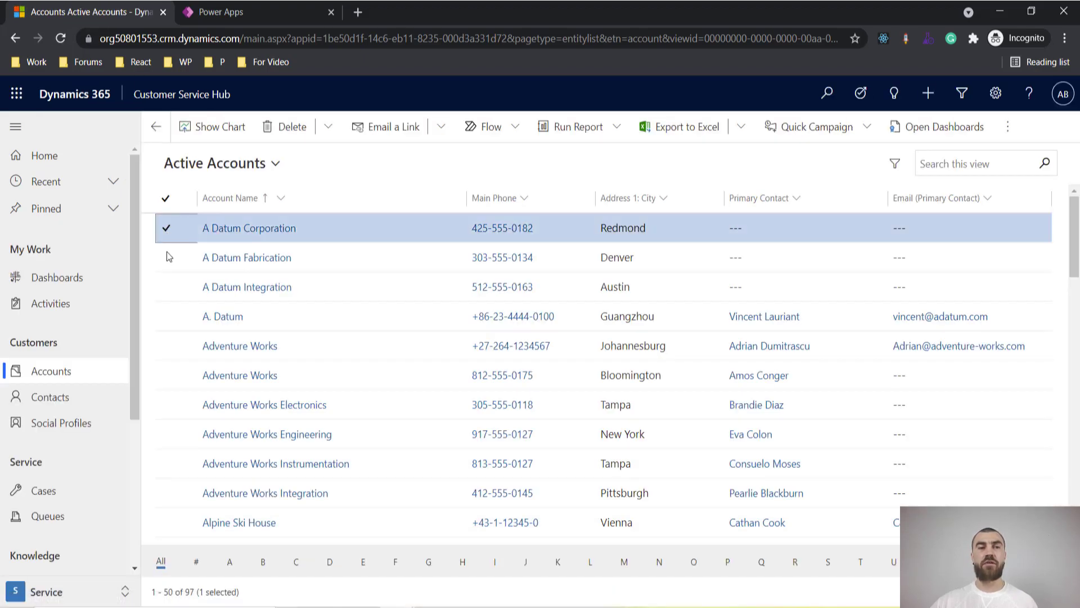
left_click(167, 258)
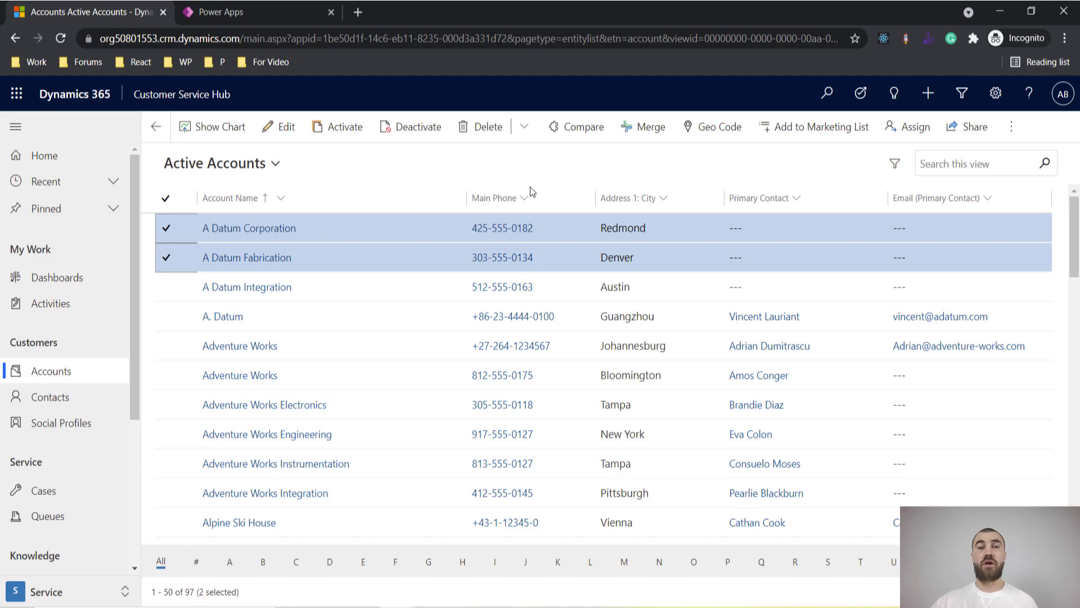
left_click(556, 134)
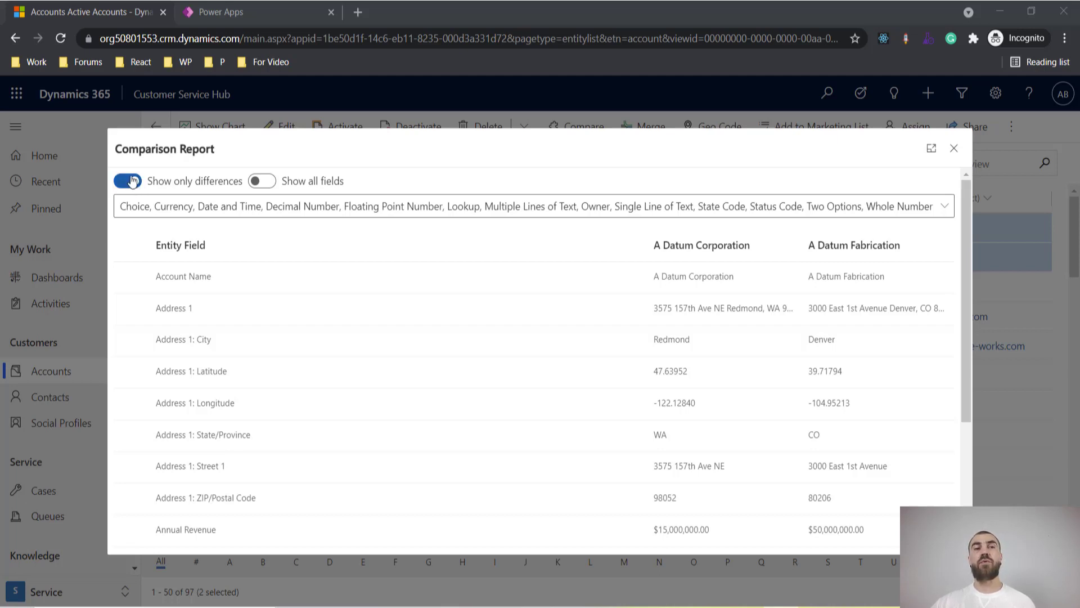
left_click(131, 181)
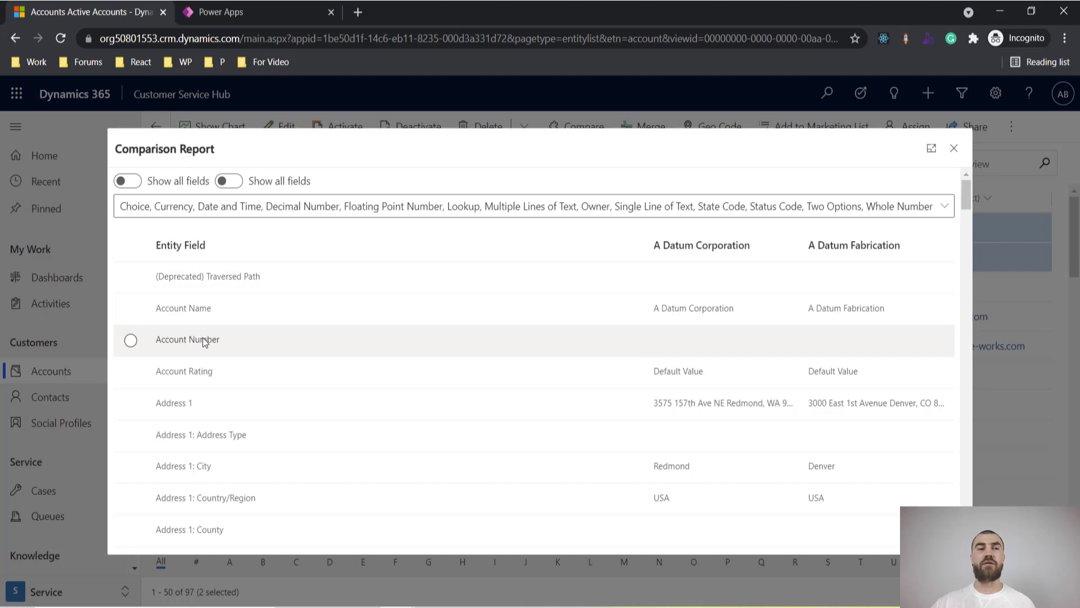
left_click(134, 185)
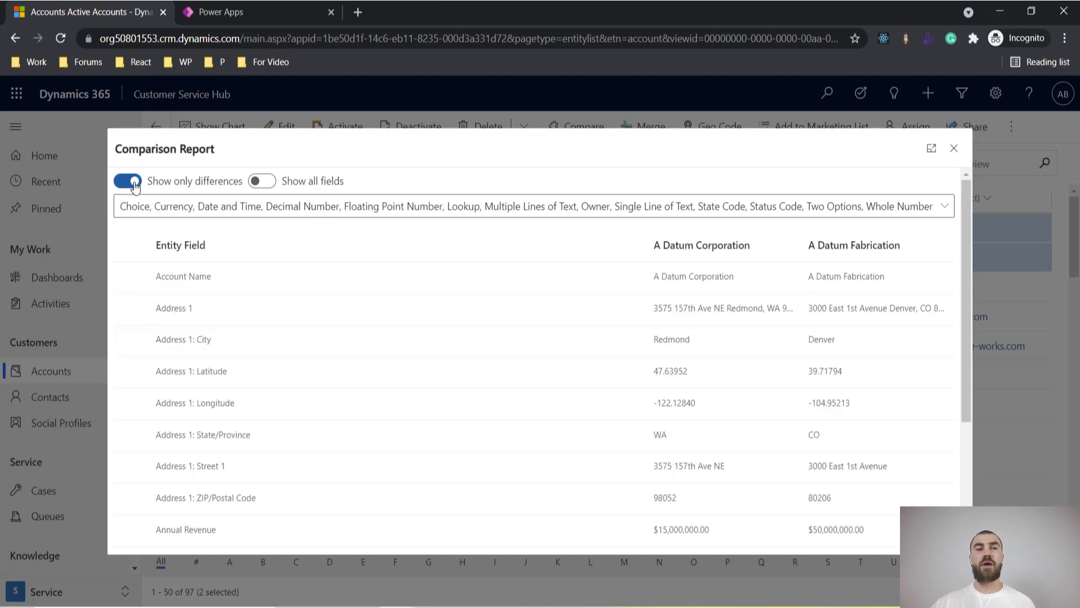
left_click(270, 183)
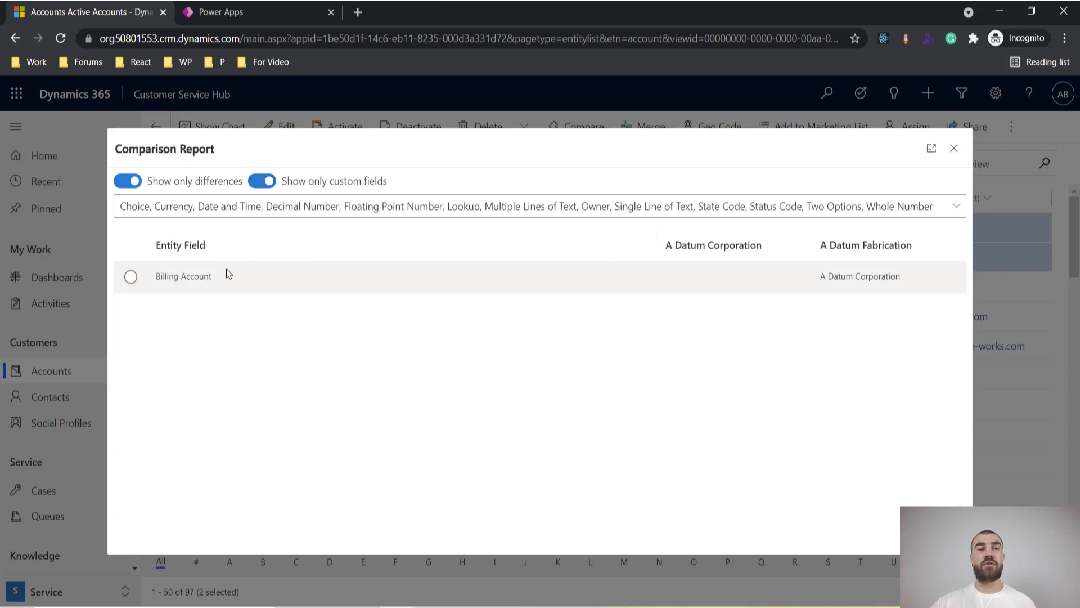
left_click(260, 183)
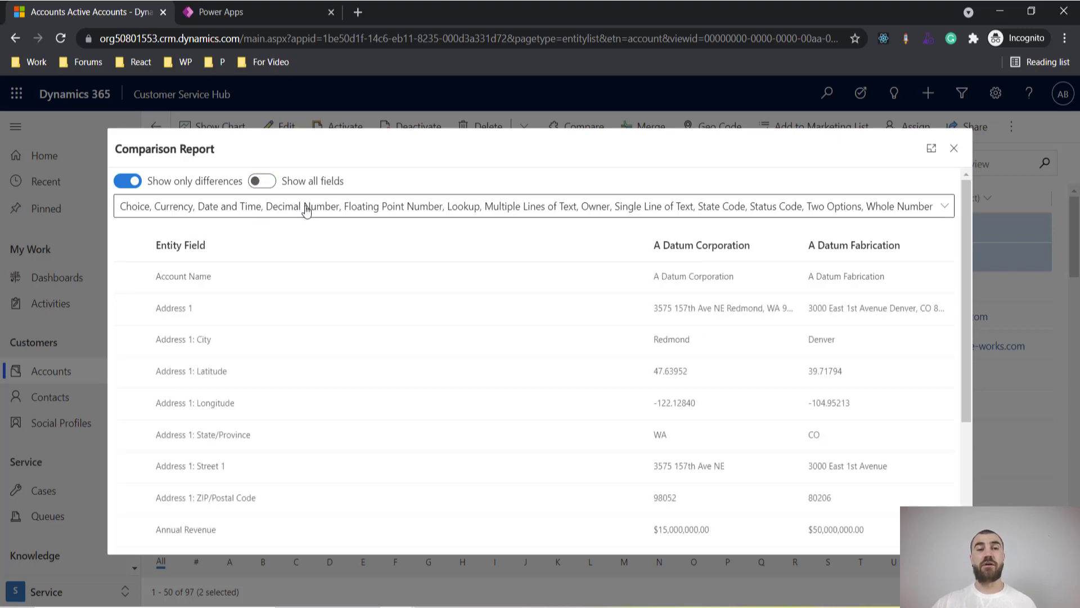
Uncheck the Choice, Currency, Date and Time, Decimal, Floating Point, Lookup, Multiple Lines, and Owner field types
left_click(376, 207)
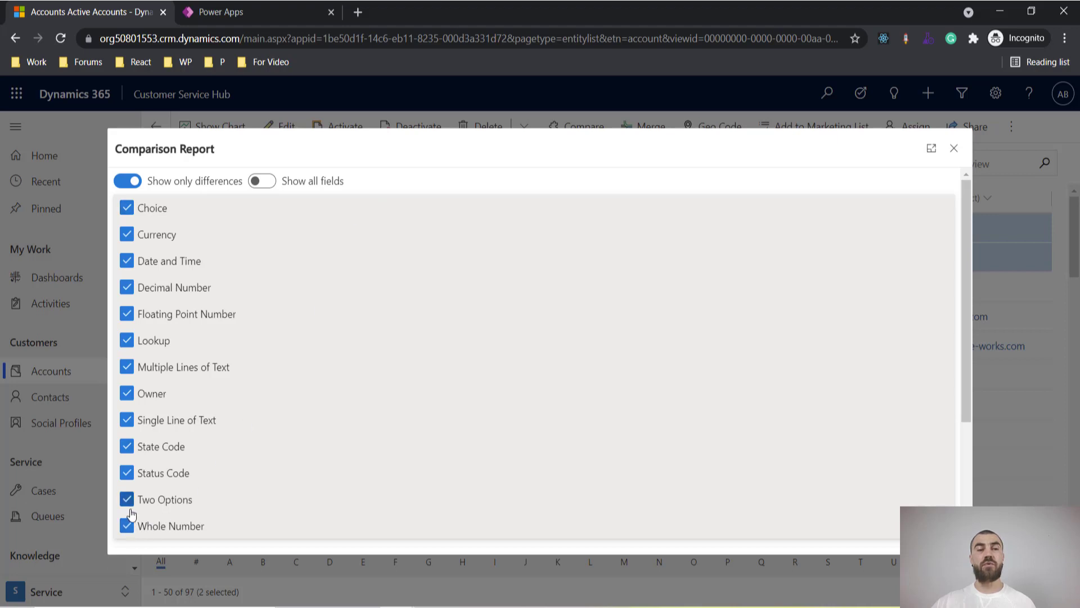
left_click(127, 208)
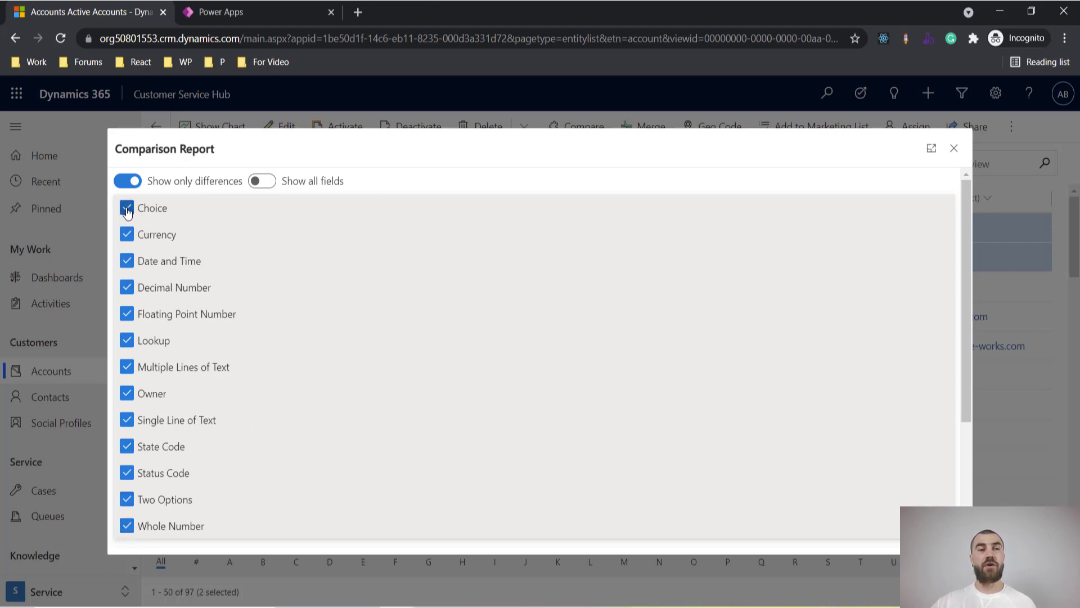
left_click(127, 234)
left_click(127, 261)
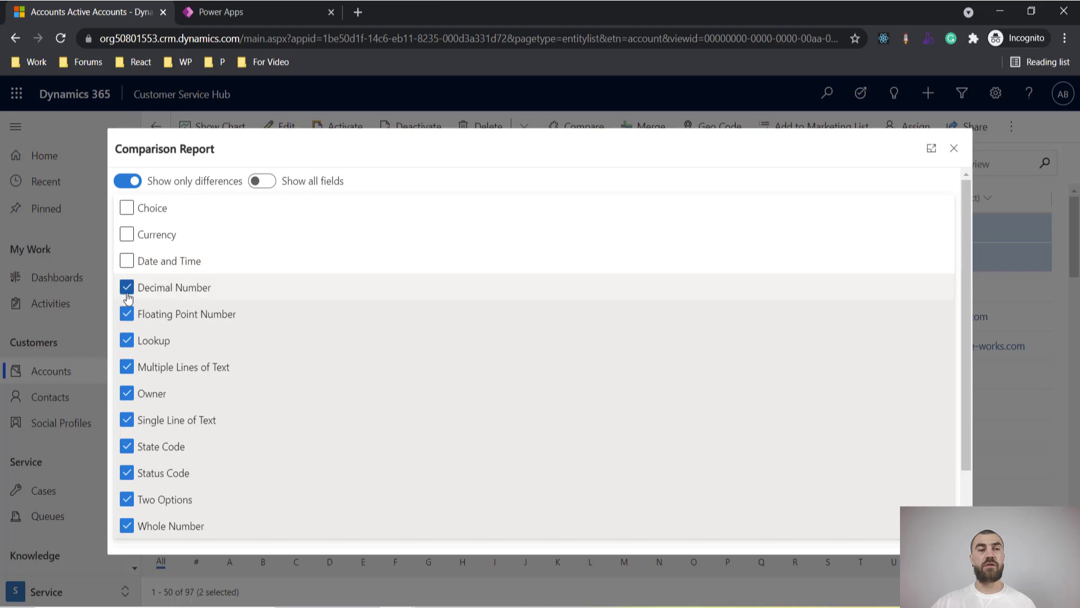
left_click(127, 287)
left_click(128, 314)
left_click(127, 340)
left_click(127, 367)
left_click(127, 393)
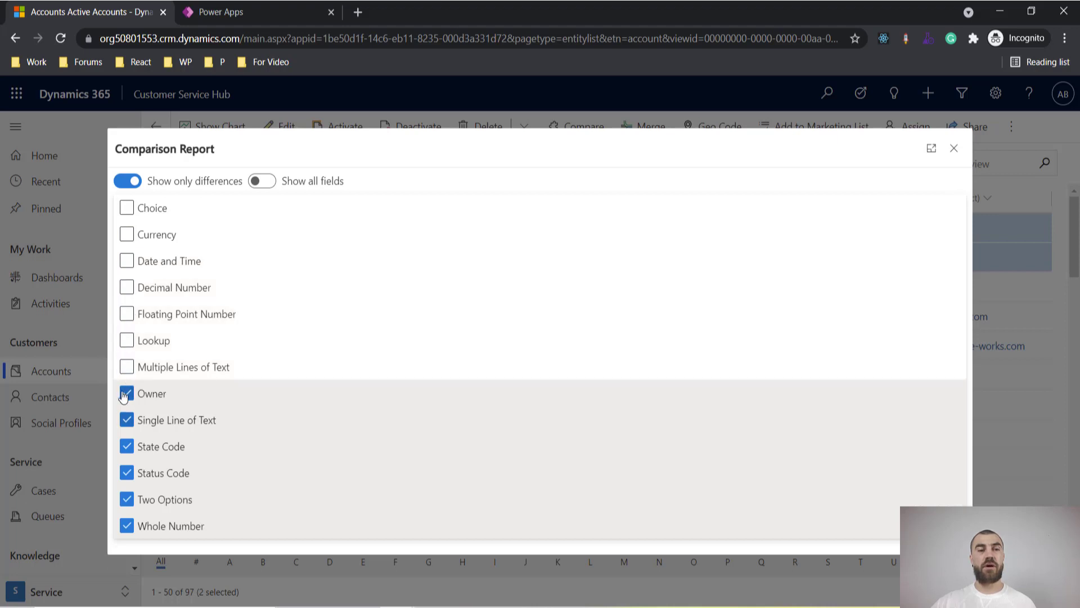
Also uncheck State Code, Status Code, Two Options and Whole Number, leaving only Single Line of Text
left_click(127, 446)
left_click(127, 473)
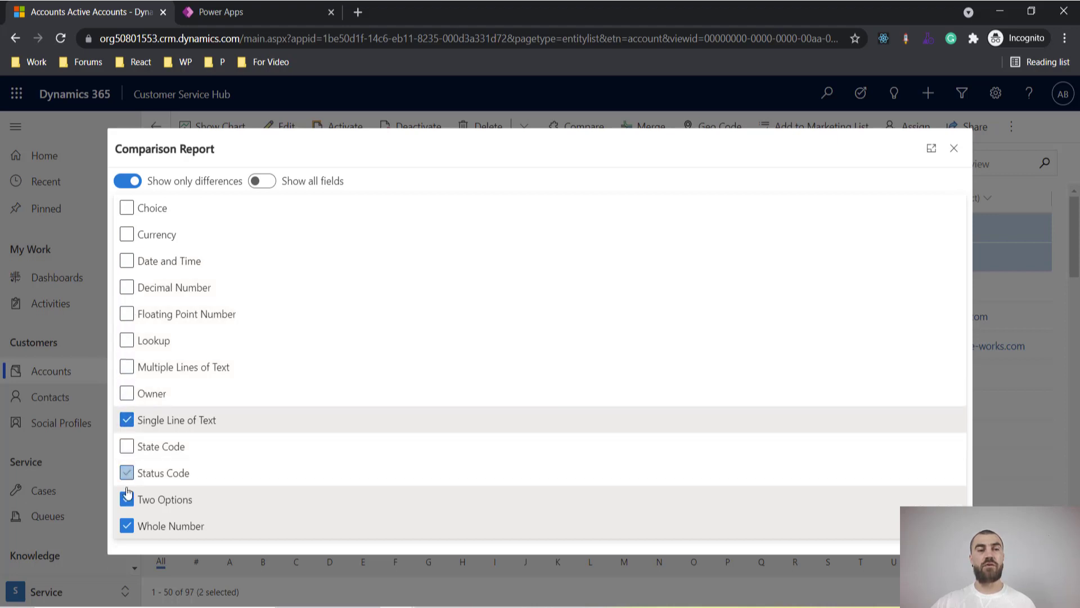
left_click(127, 499)
left_click(127, 526)
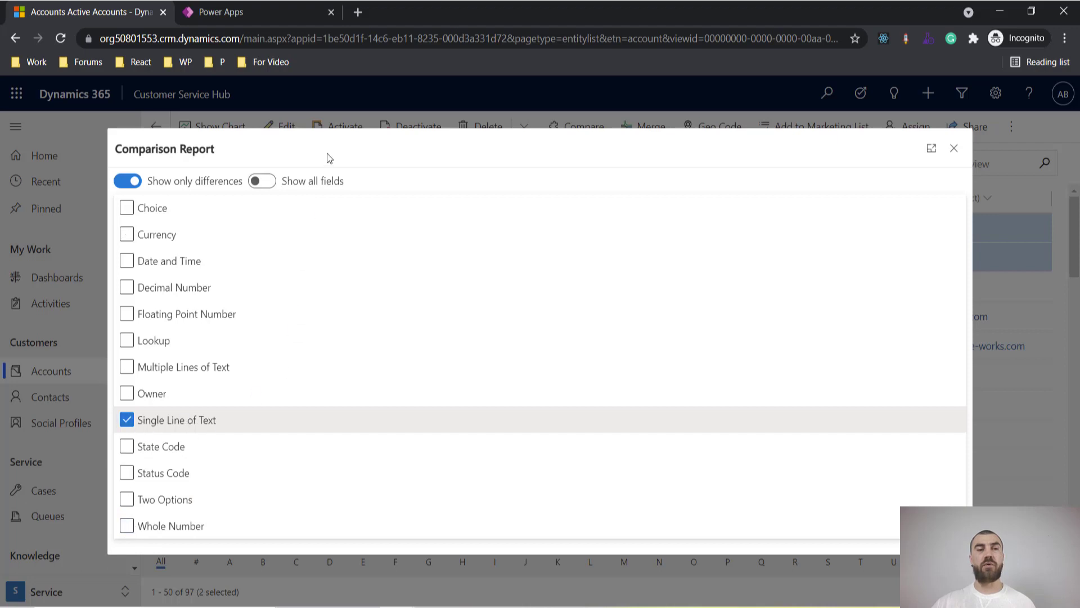
left_click(437, 175)
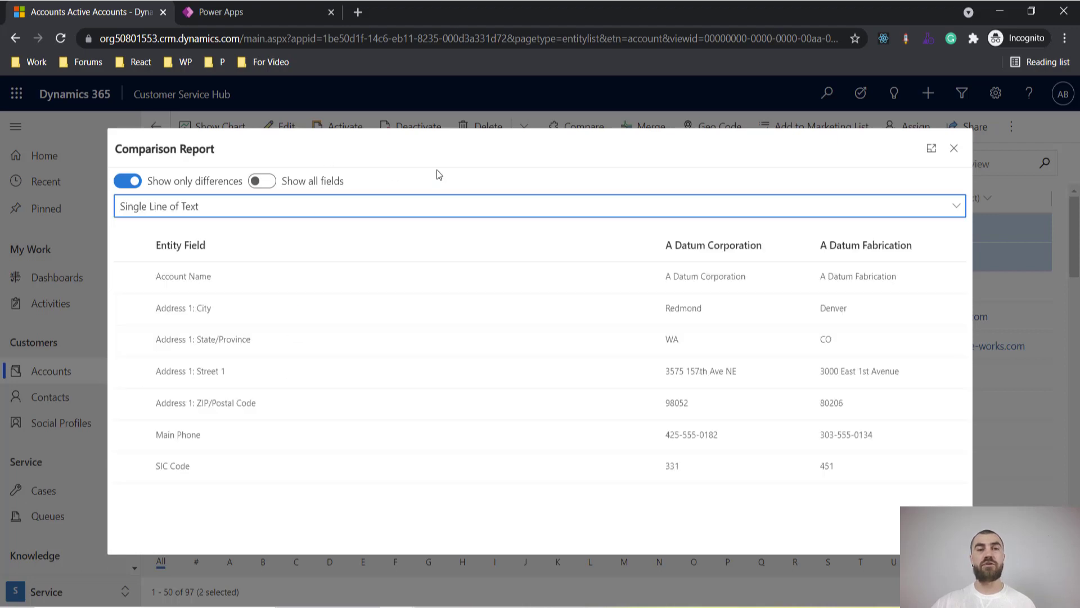